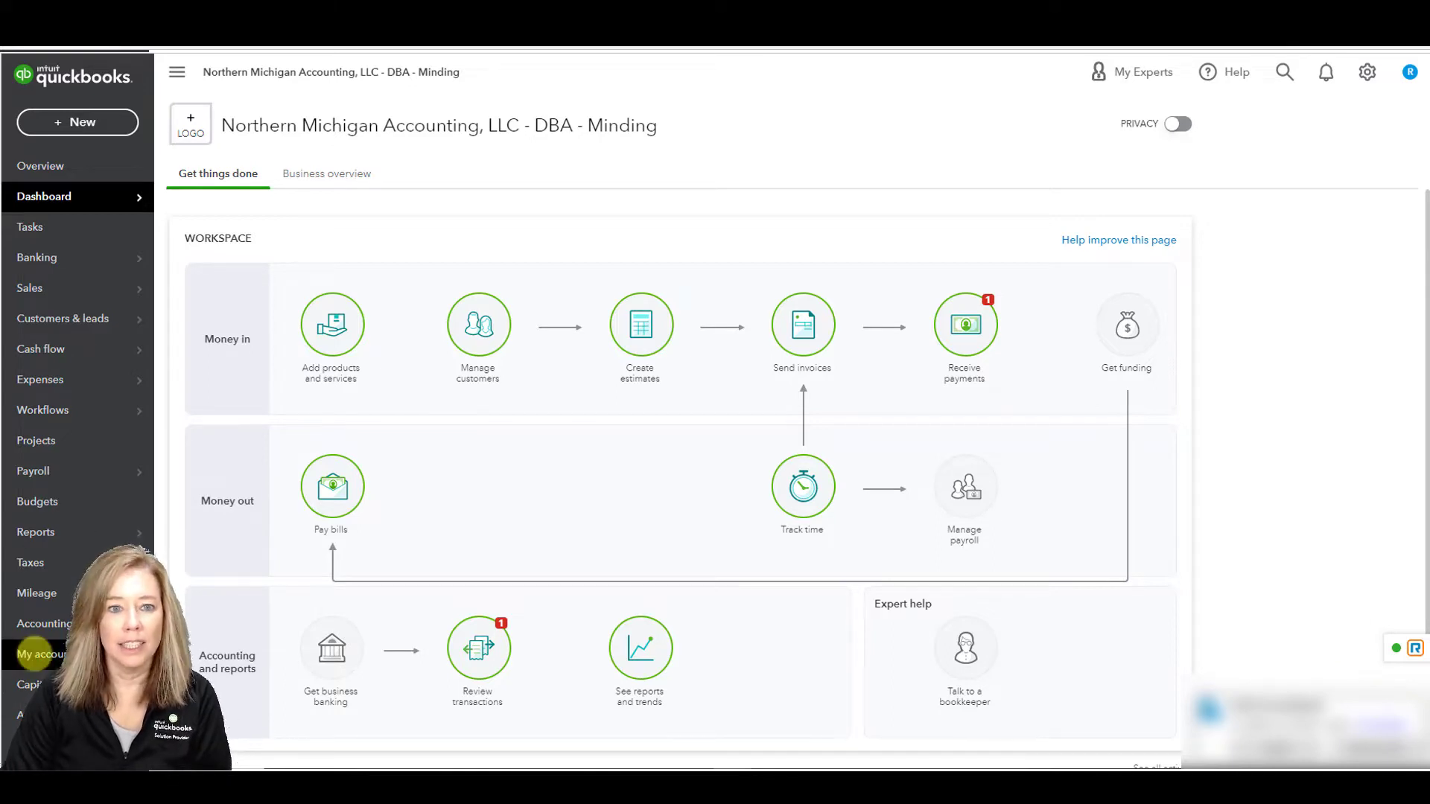
# - Go to Manage workflows from the gear menu and browse the workflow templates
pyautogui.moveTo(108, 415)
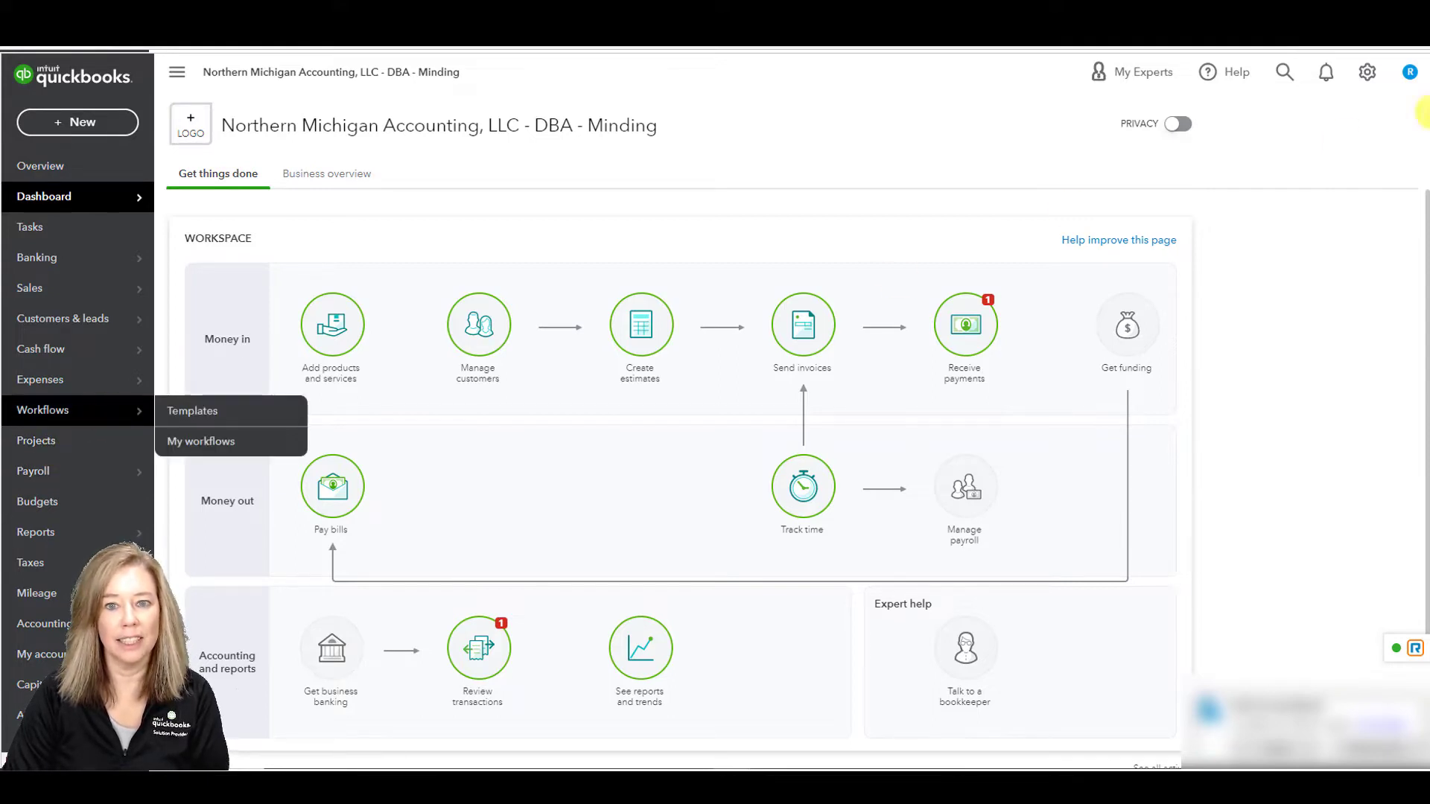
pyautogui.click(1367, 72)
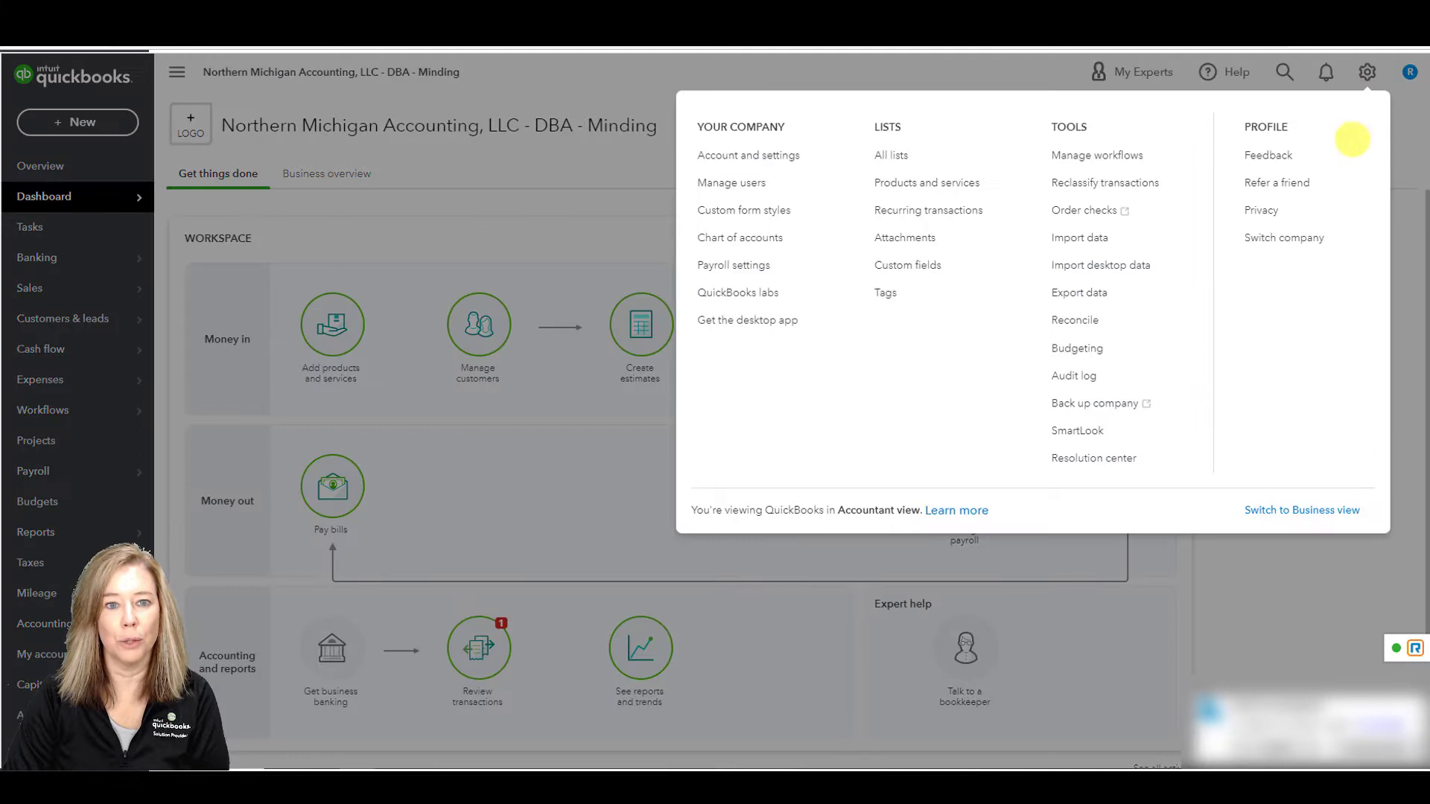
pyautogui.click(1162, 157)
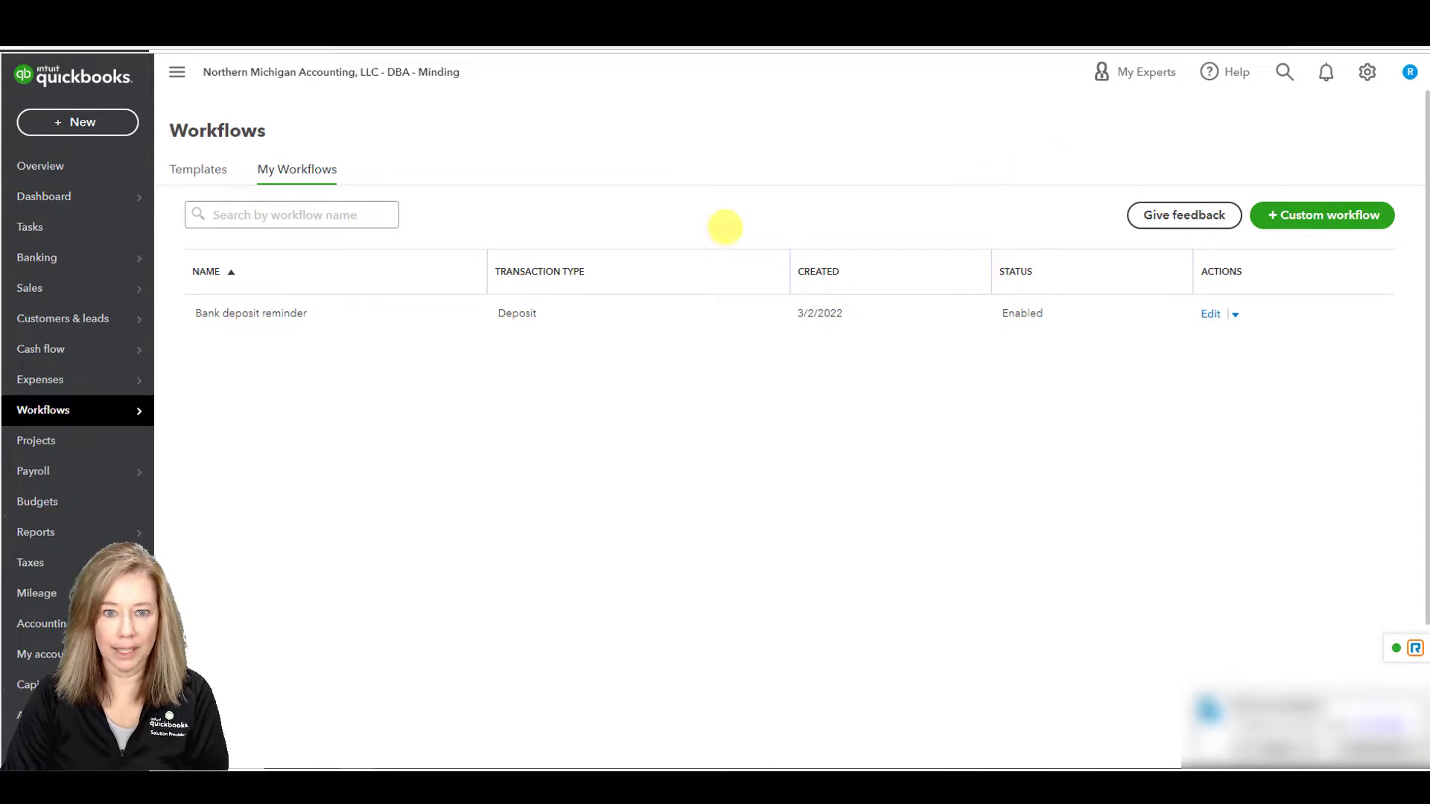
pyautogui.click(187, 169)
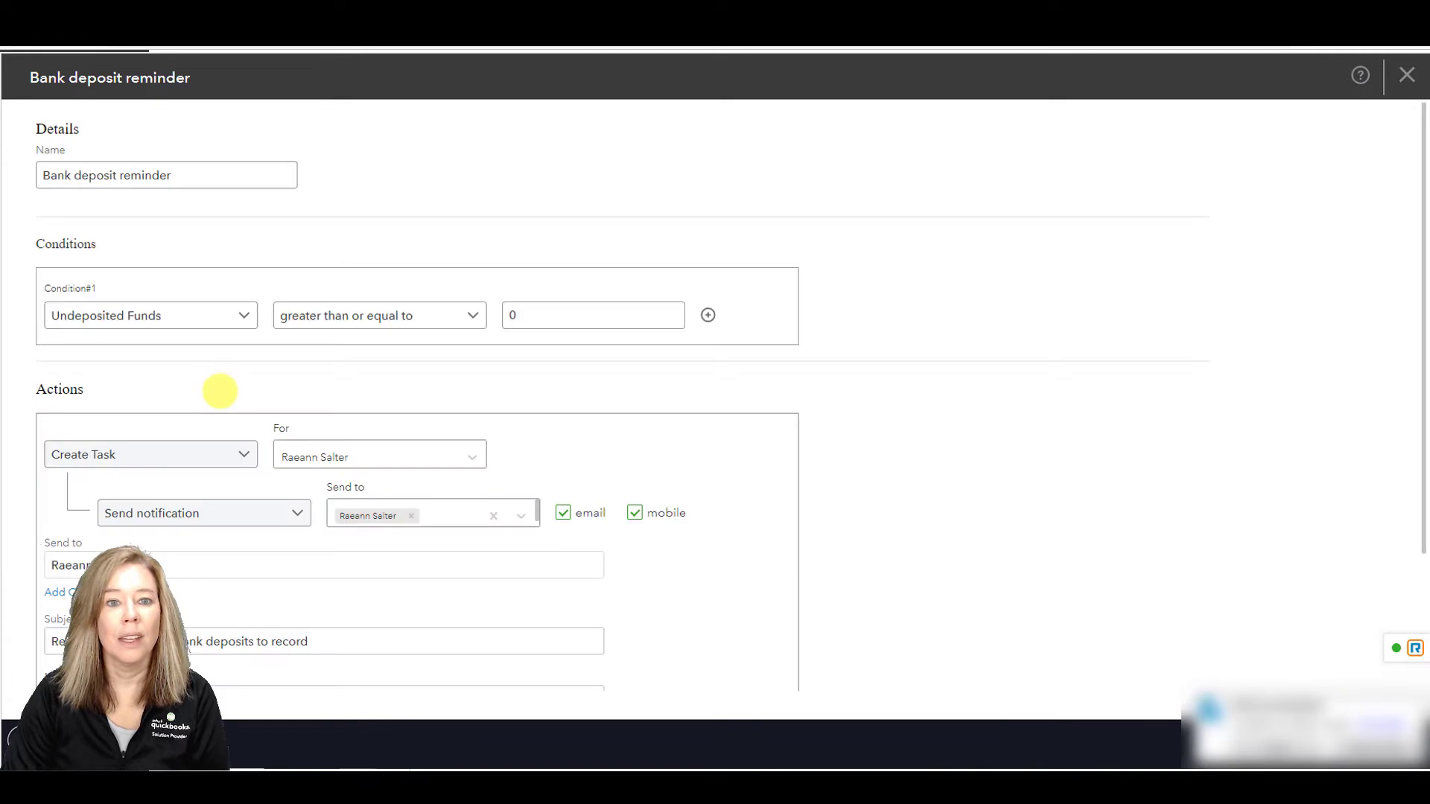
pyautogui.click(196, 176)
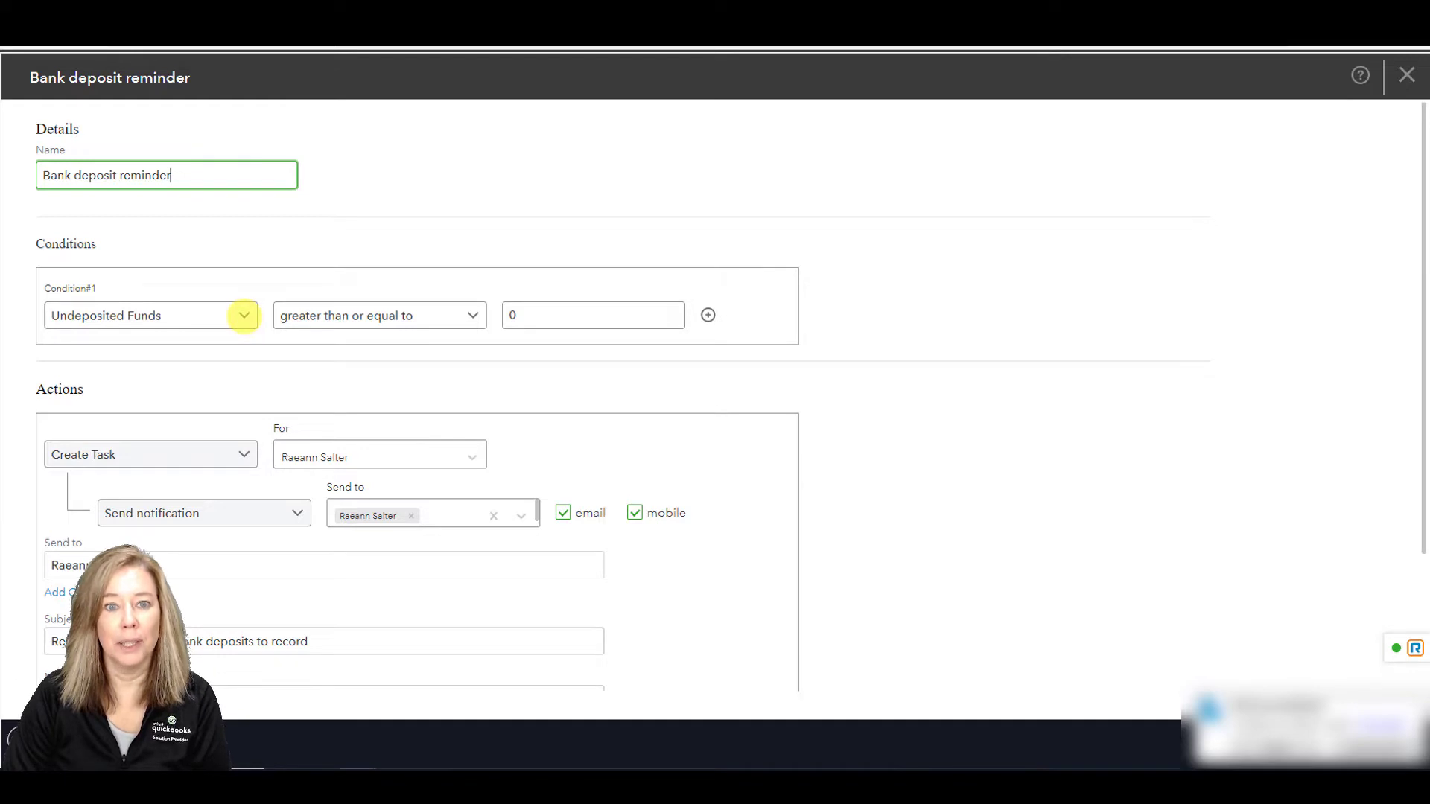
pyautogui.click(244, 315)
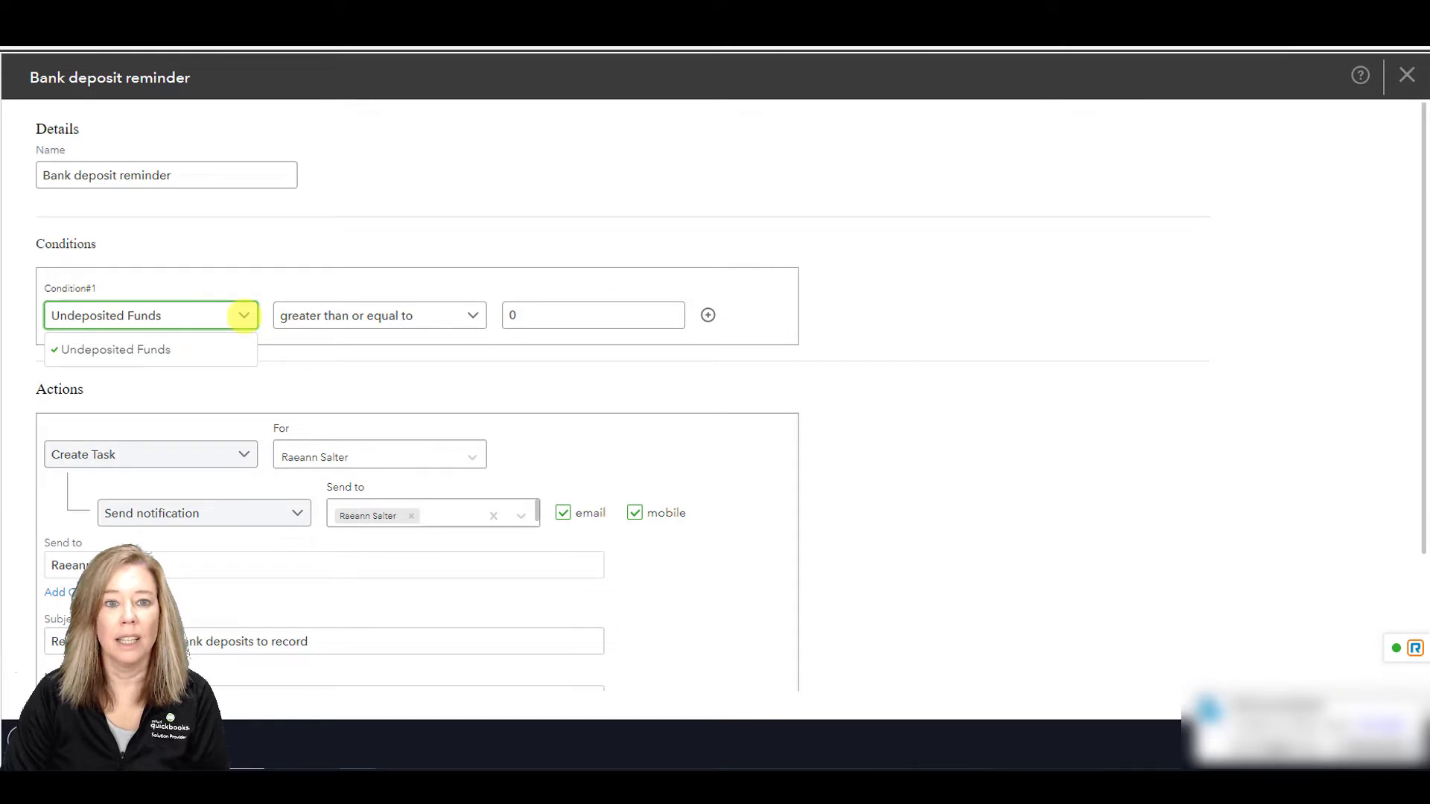
pyautogui.click(243, 316)
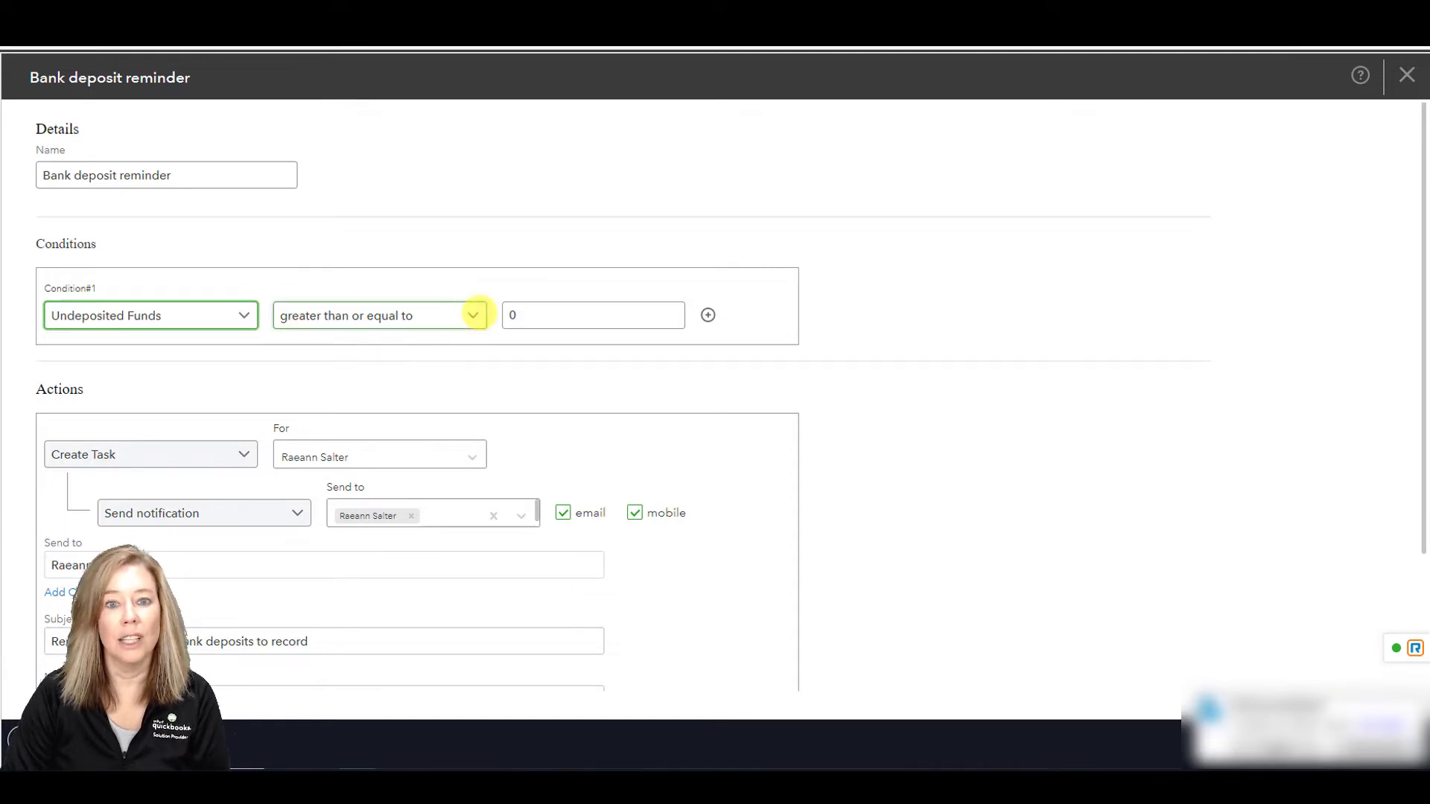
pyautogui.click(474, 315)
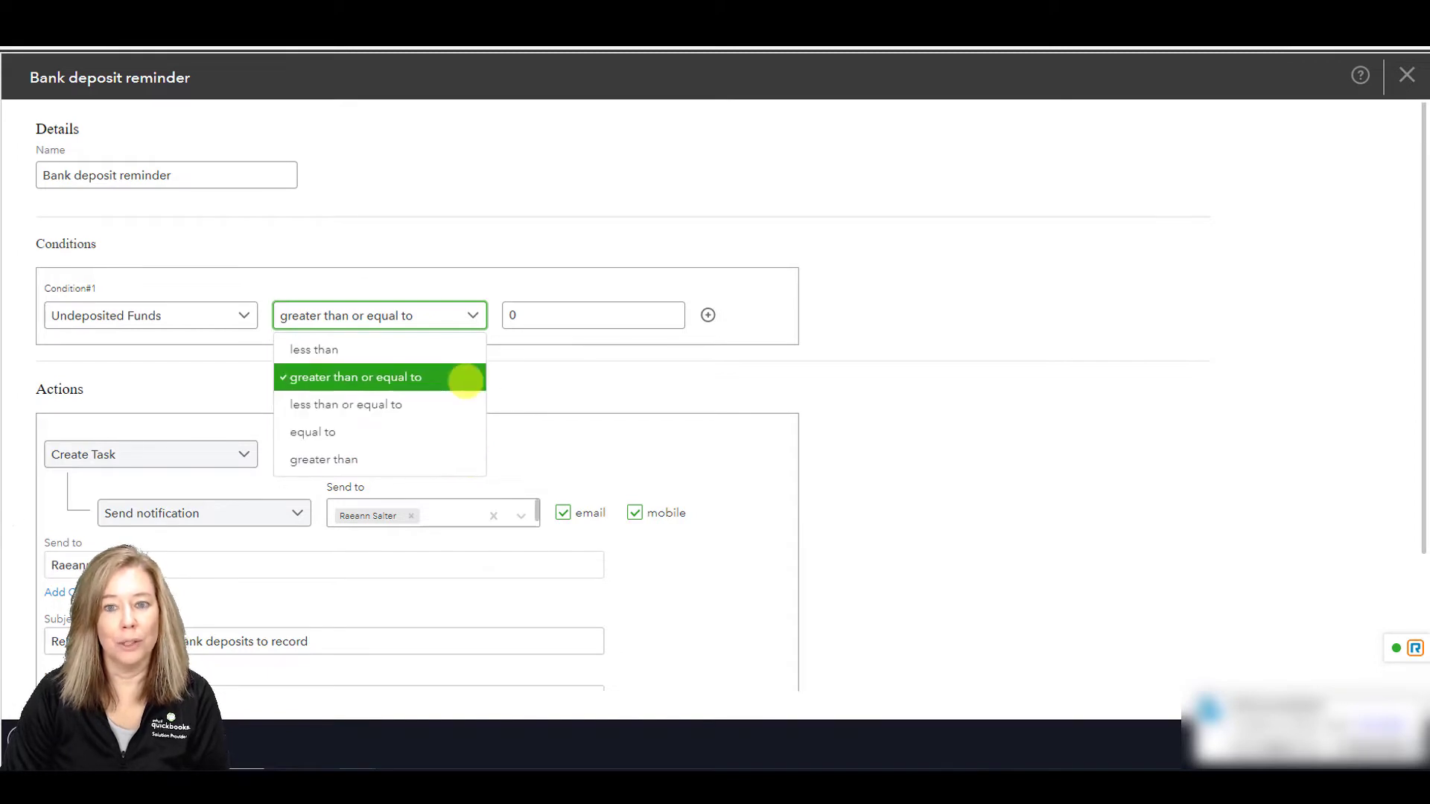
pyautogui.click(464, 381)
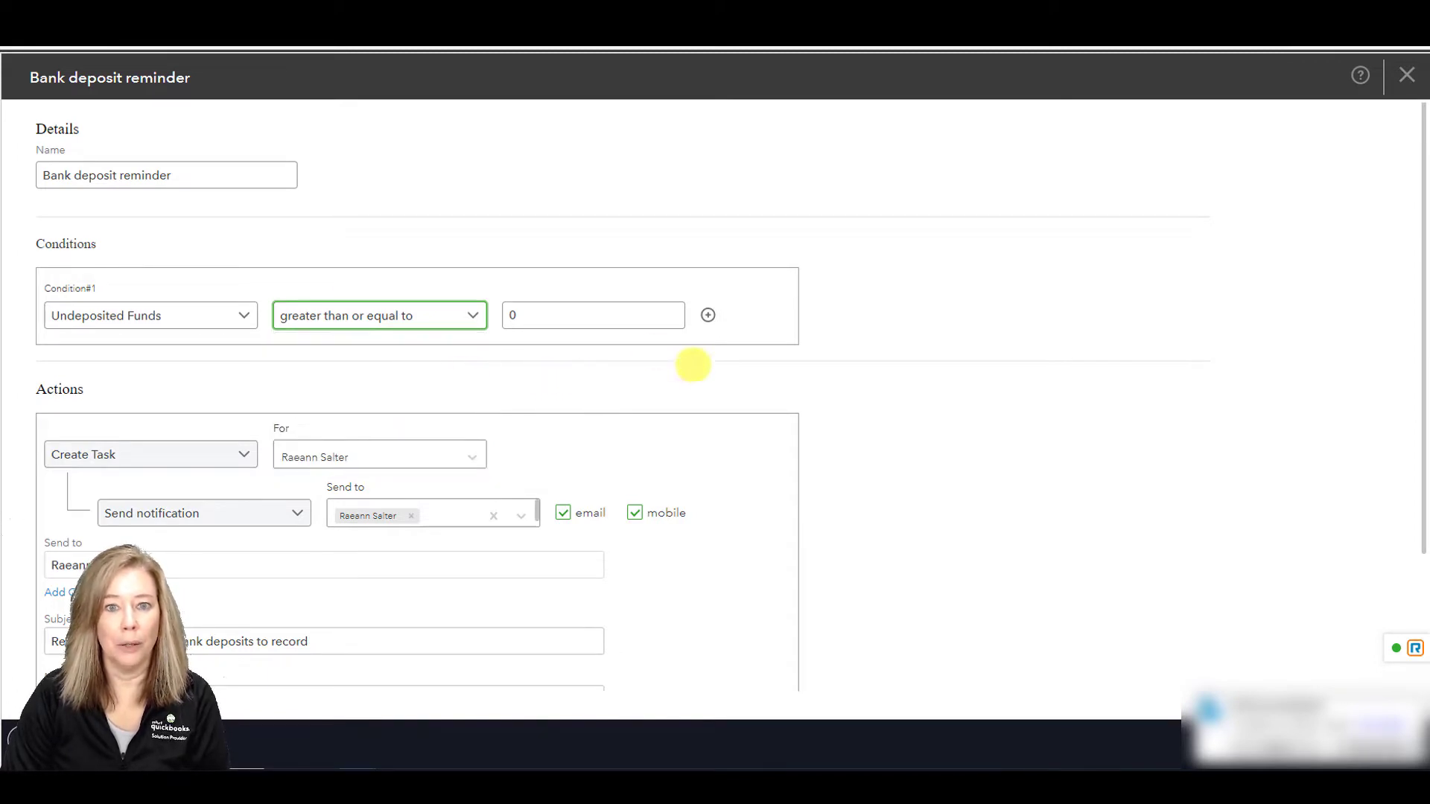
pyautogui.click(535, 316)
pyautogui.moveTo(535, 316); pyautogui.dragTo(492, 311)
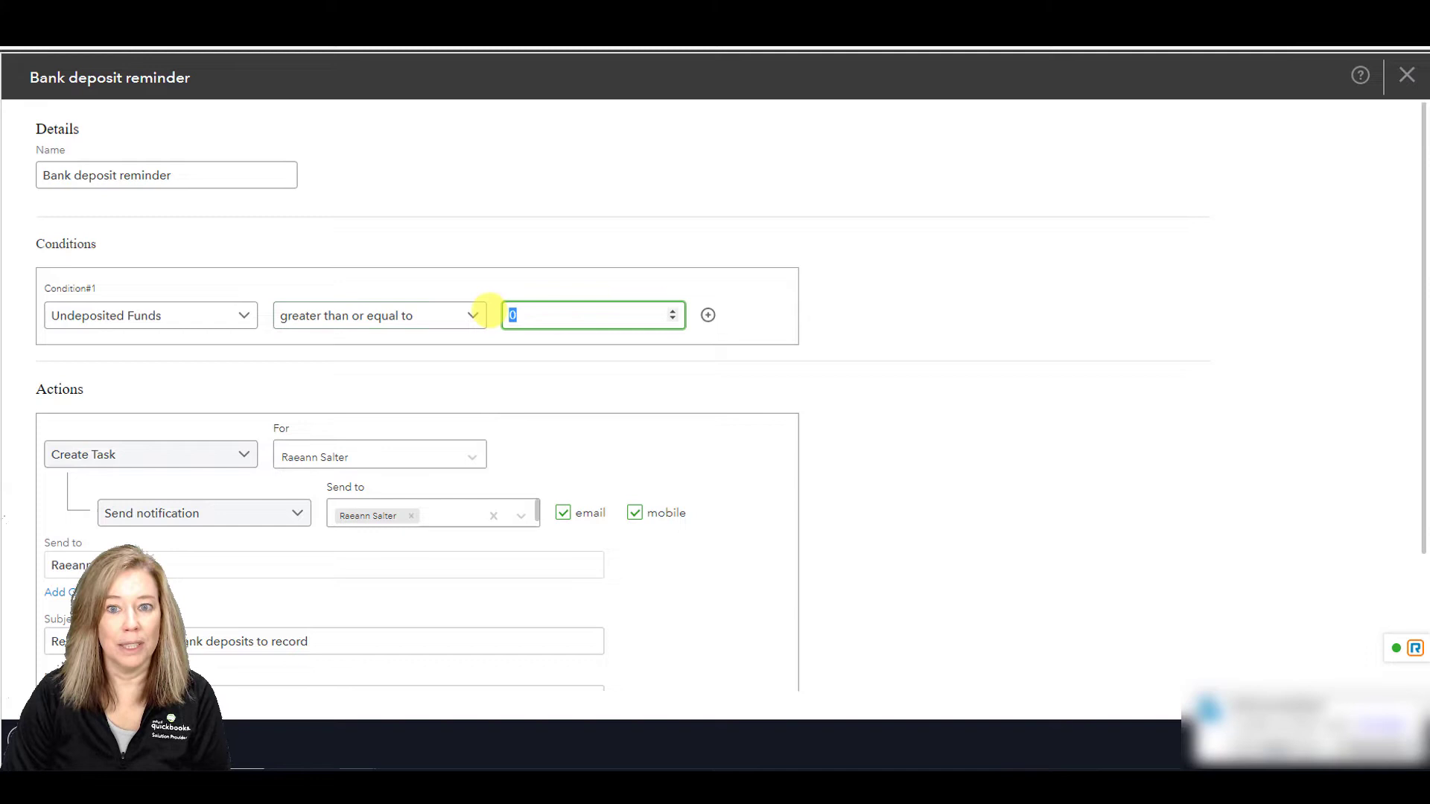
pyautogui.write('1')
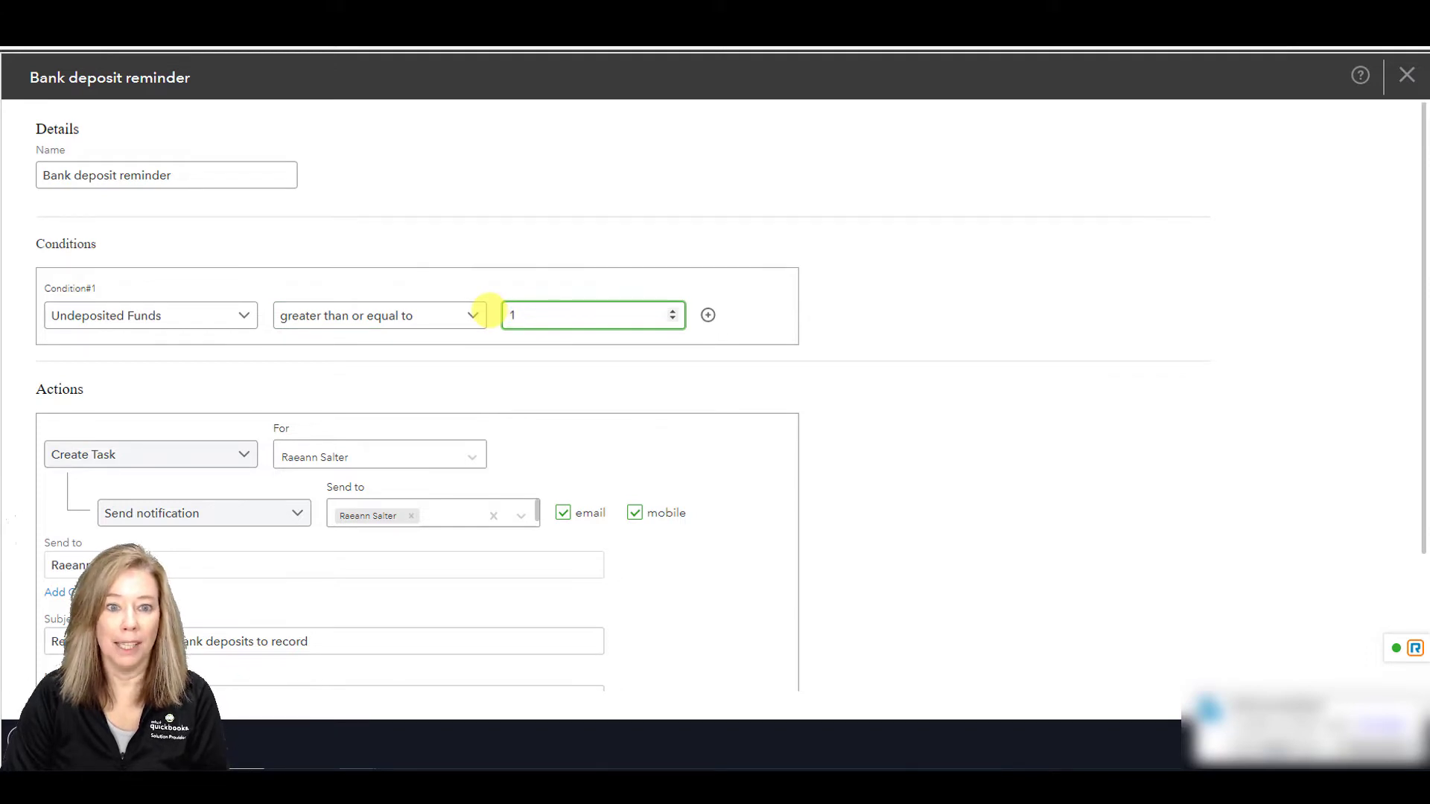
pyautogui.press('BackSpace')
pyautogui.write('0')
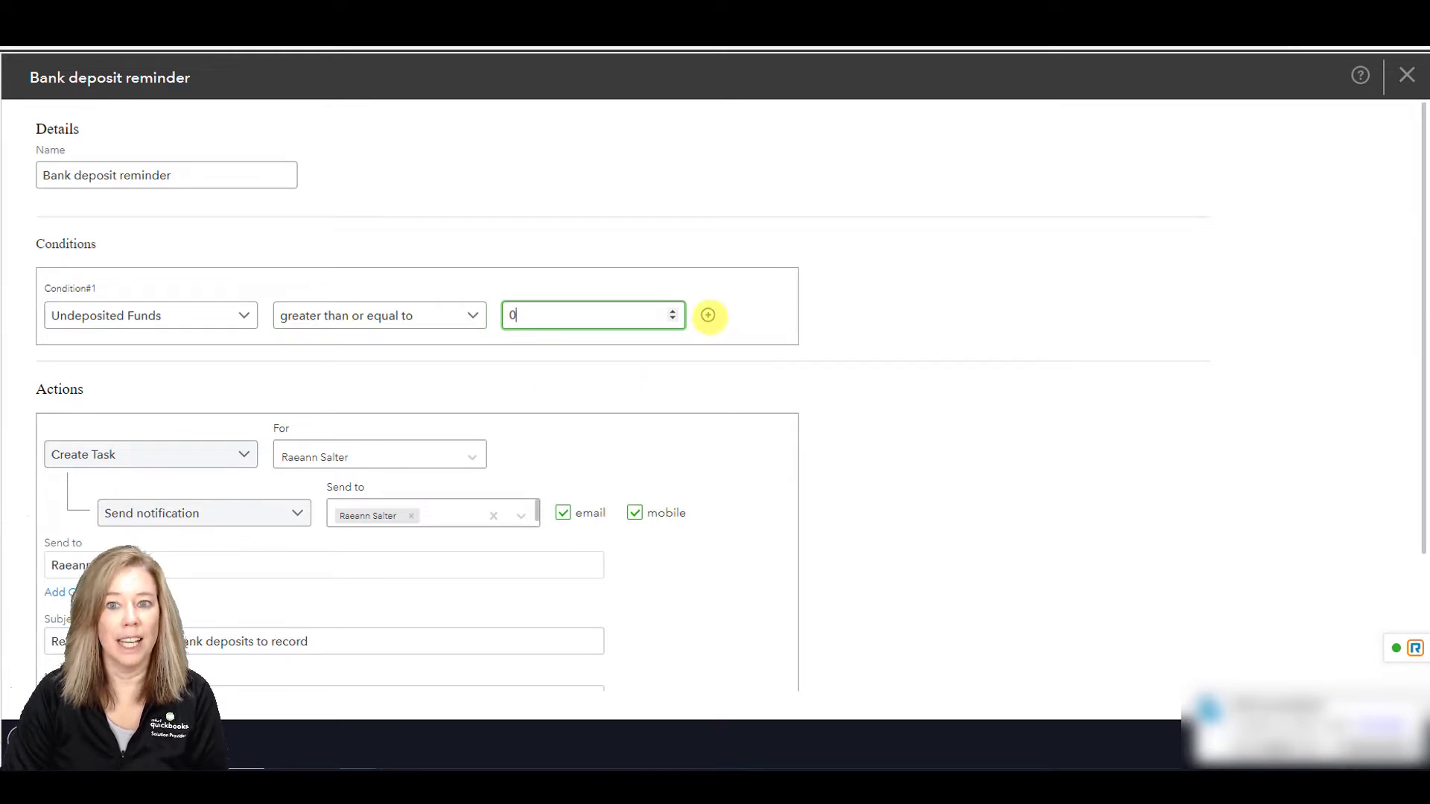
pyautogui.click(708, 315)
pyautogui.click(507, 360)
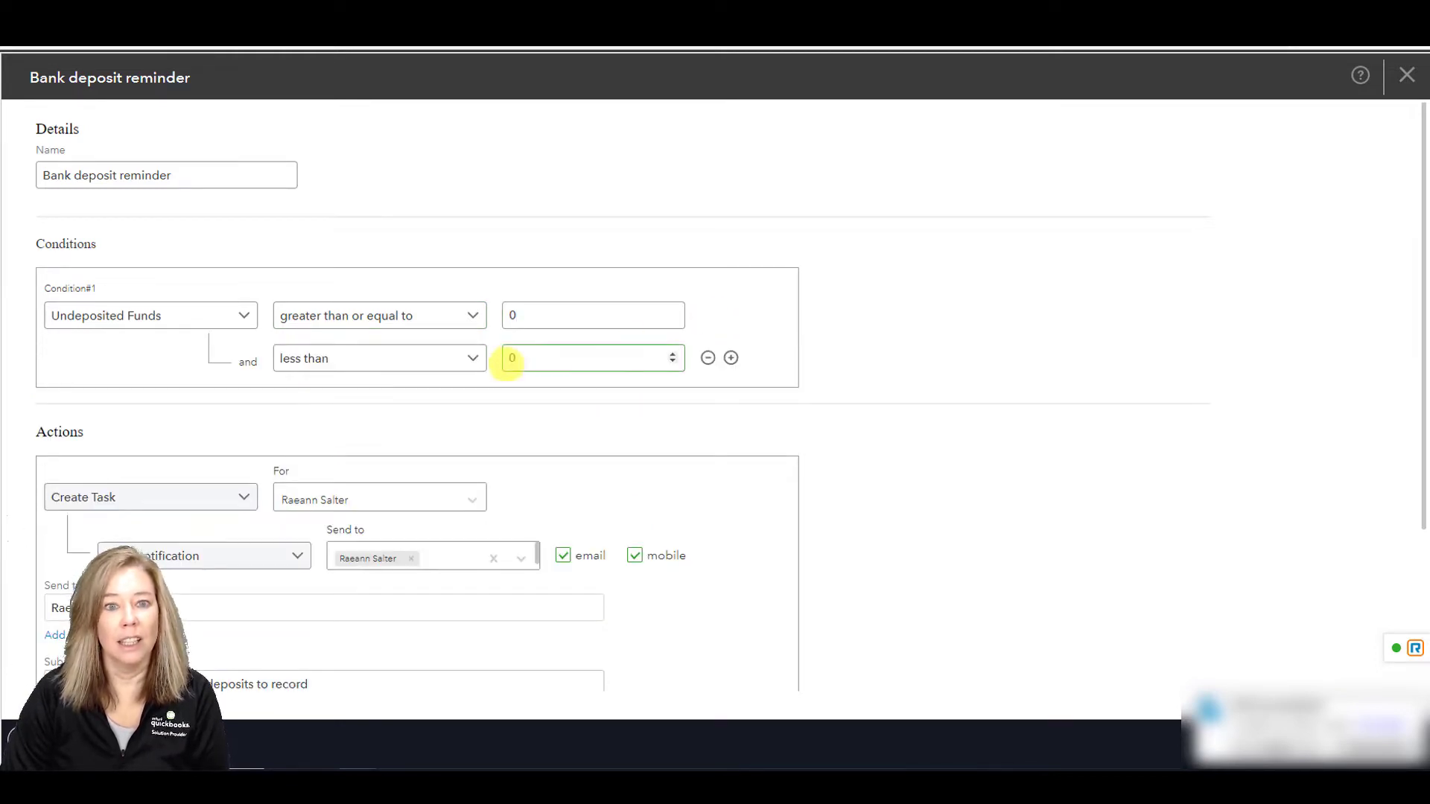
pyautogui.click(473, 358)
pyautogui.click(473, 358)
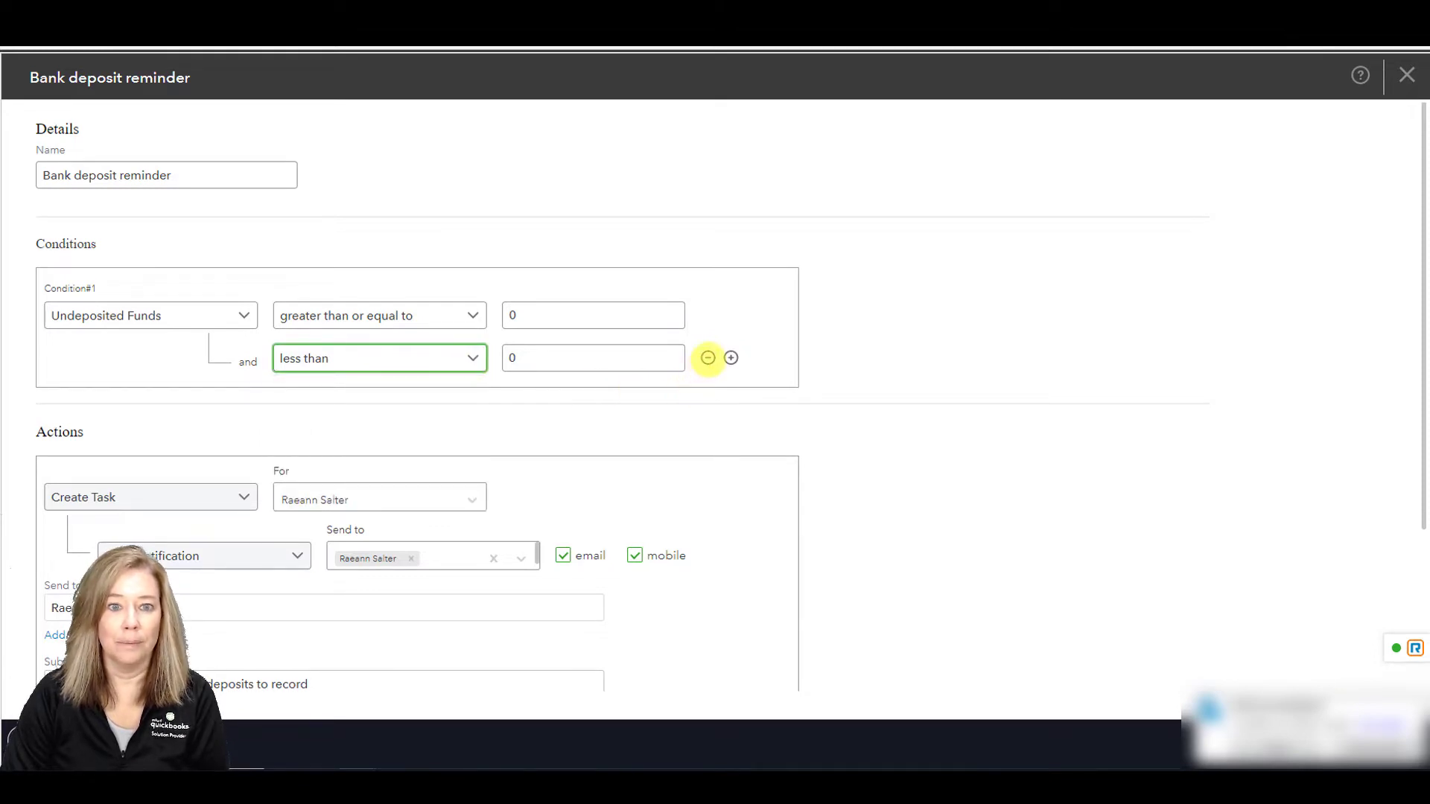
pyautogui.click(707, 357)
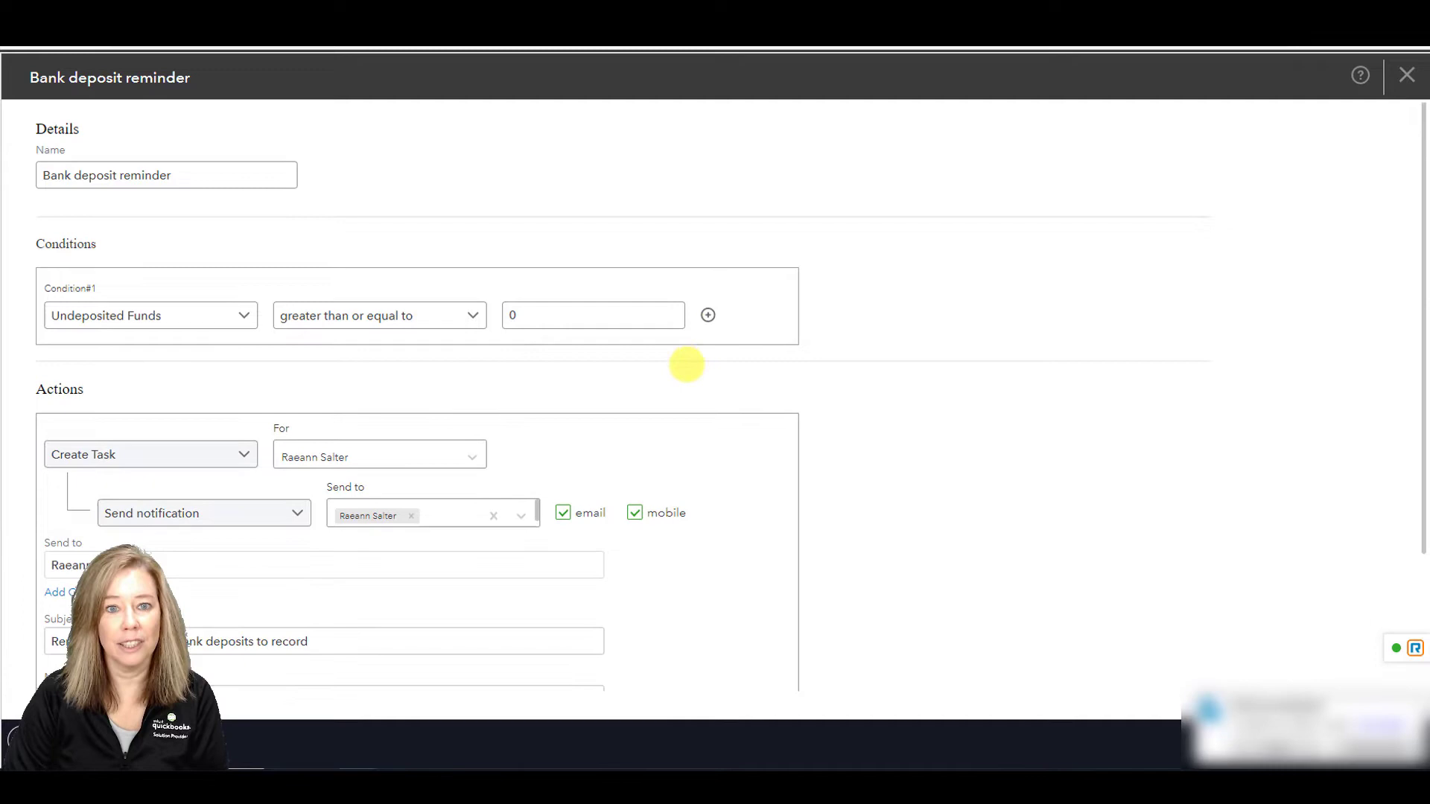
# - Assign the task to the second team member and add them as an email notification recipient
pyautogui.scroll(-2, 686, 444)
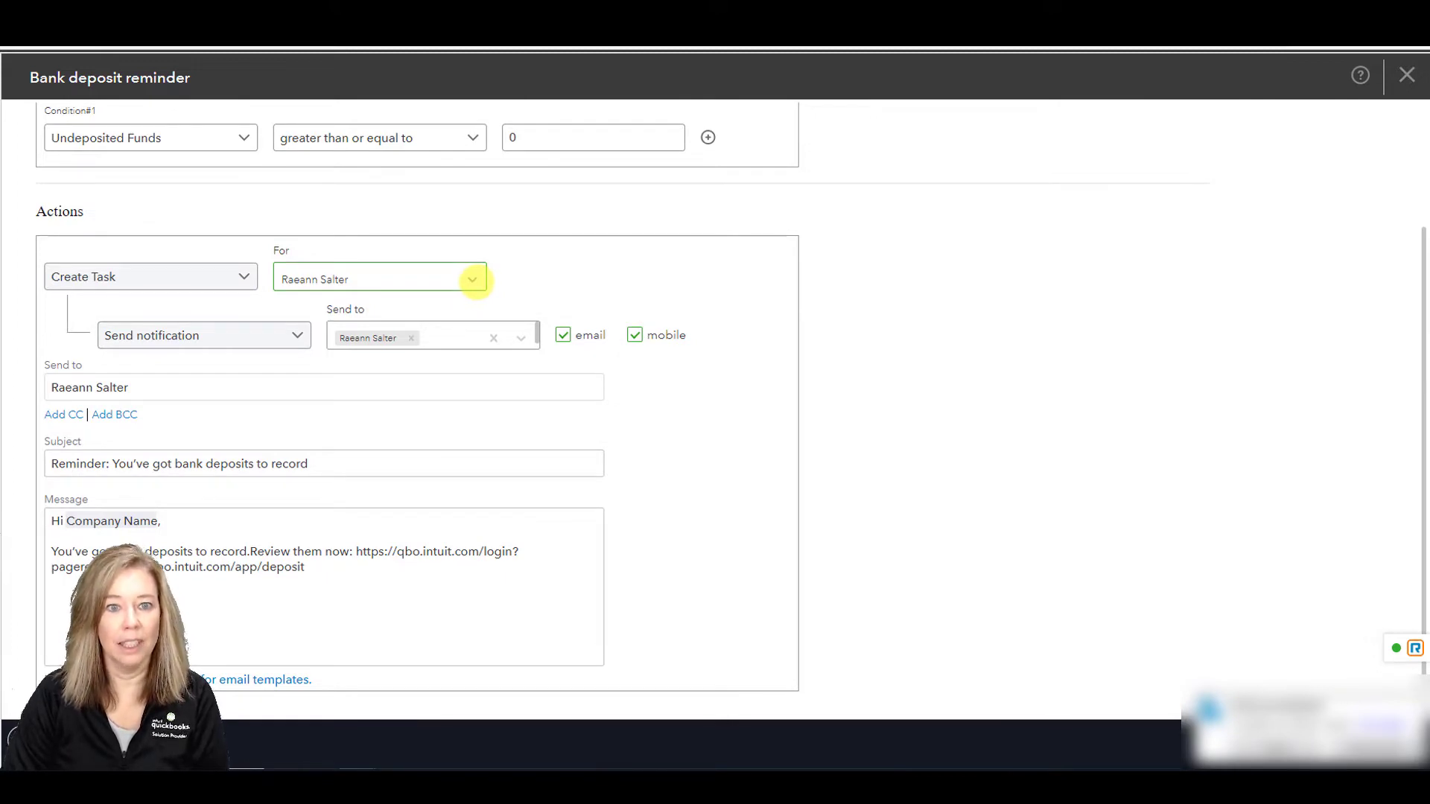
pyautogui.click(472, 279)
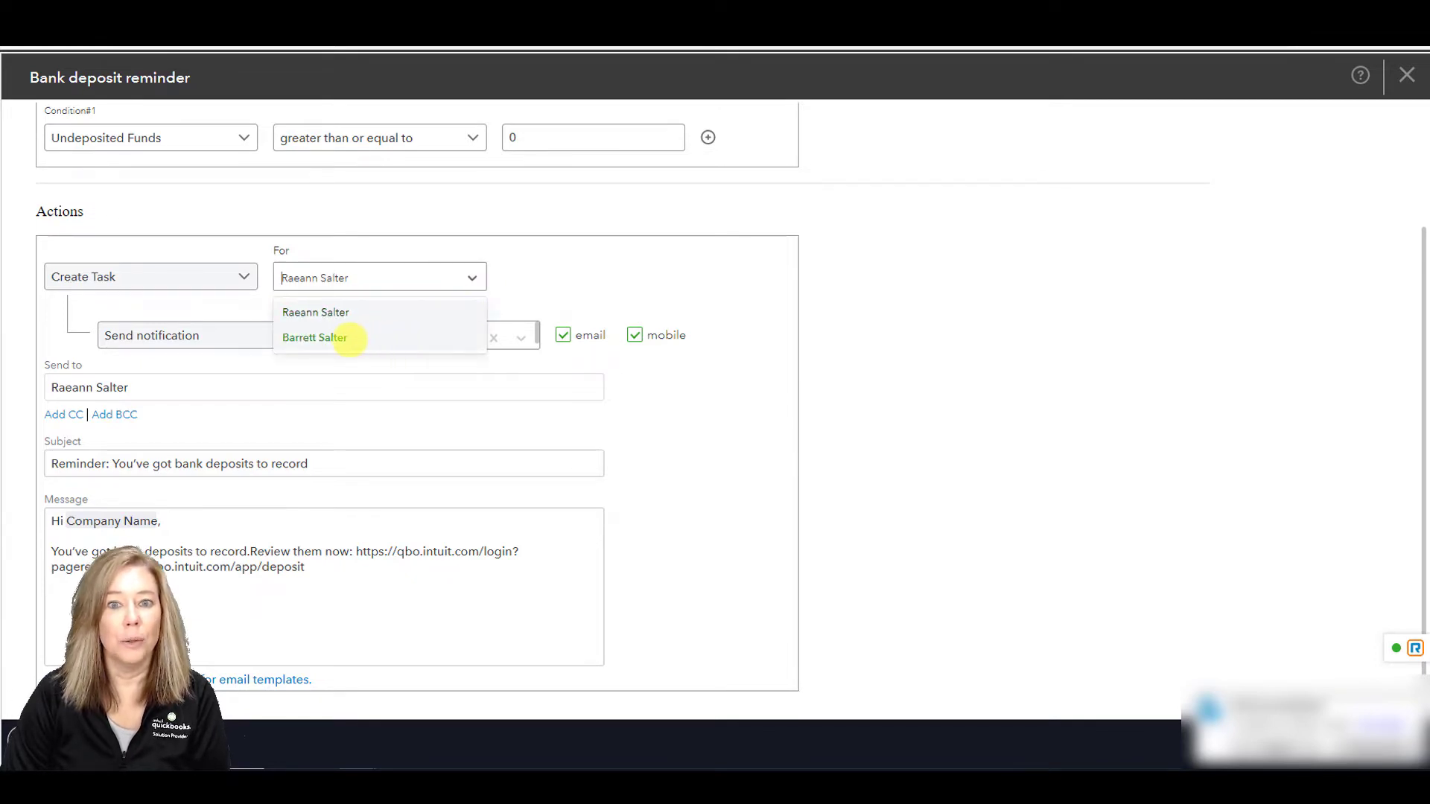
pyautogui.click(350, 337)
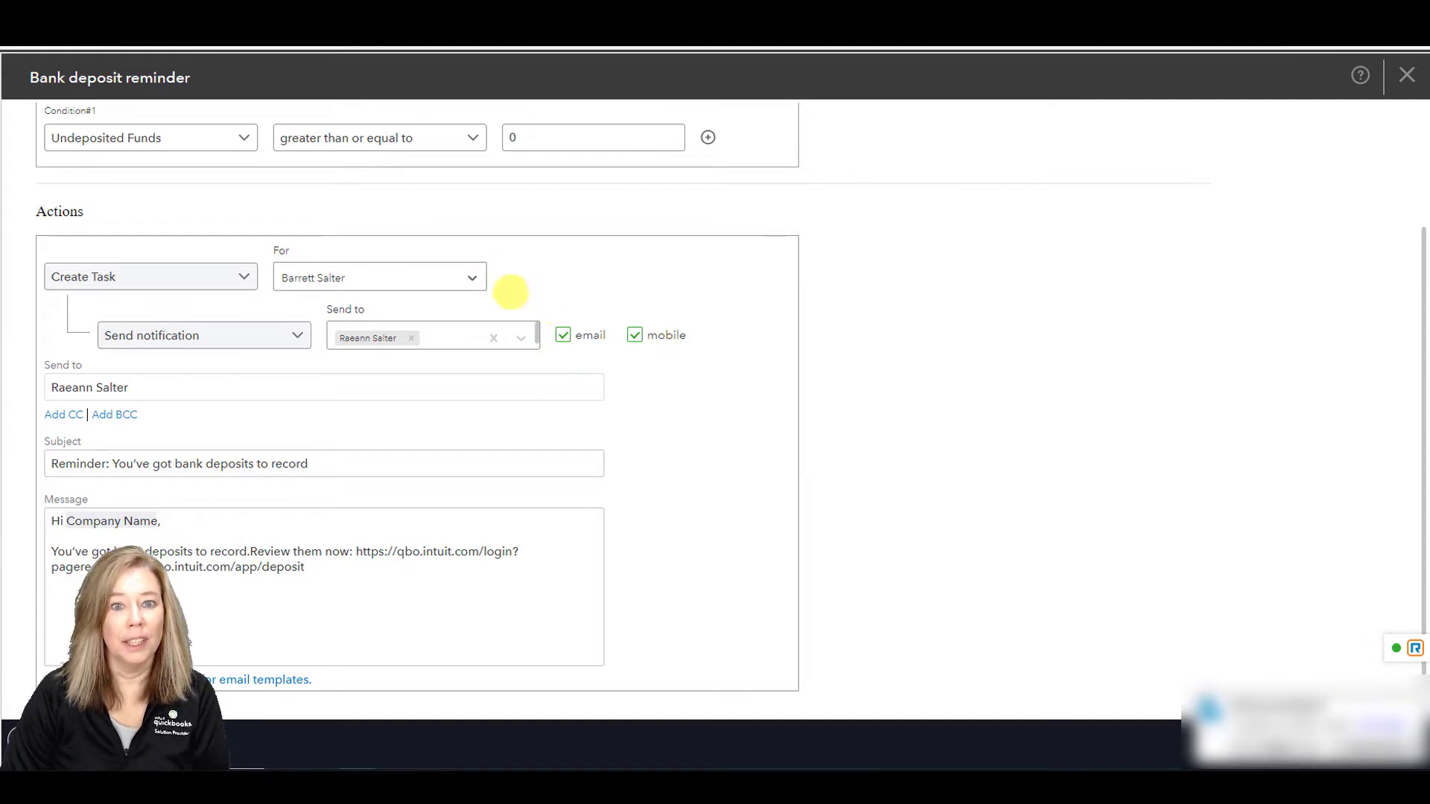
pyautogui.click(519, 336)
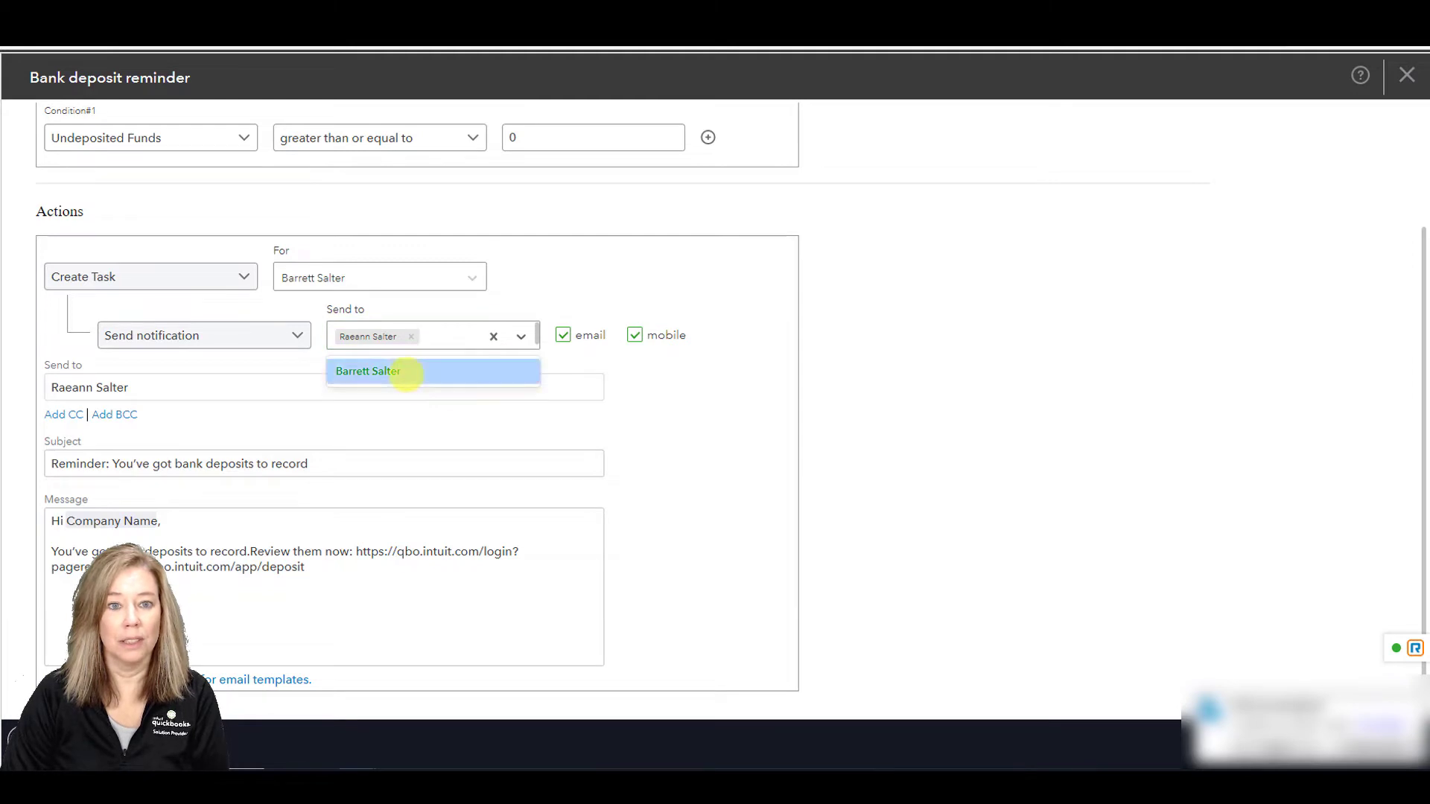
pyautogui.click(405, 371)
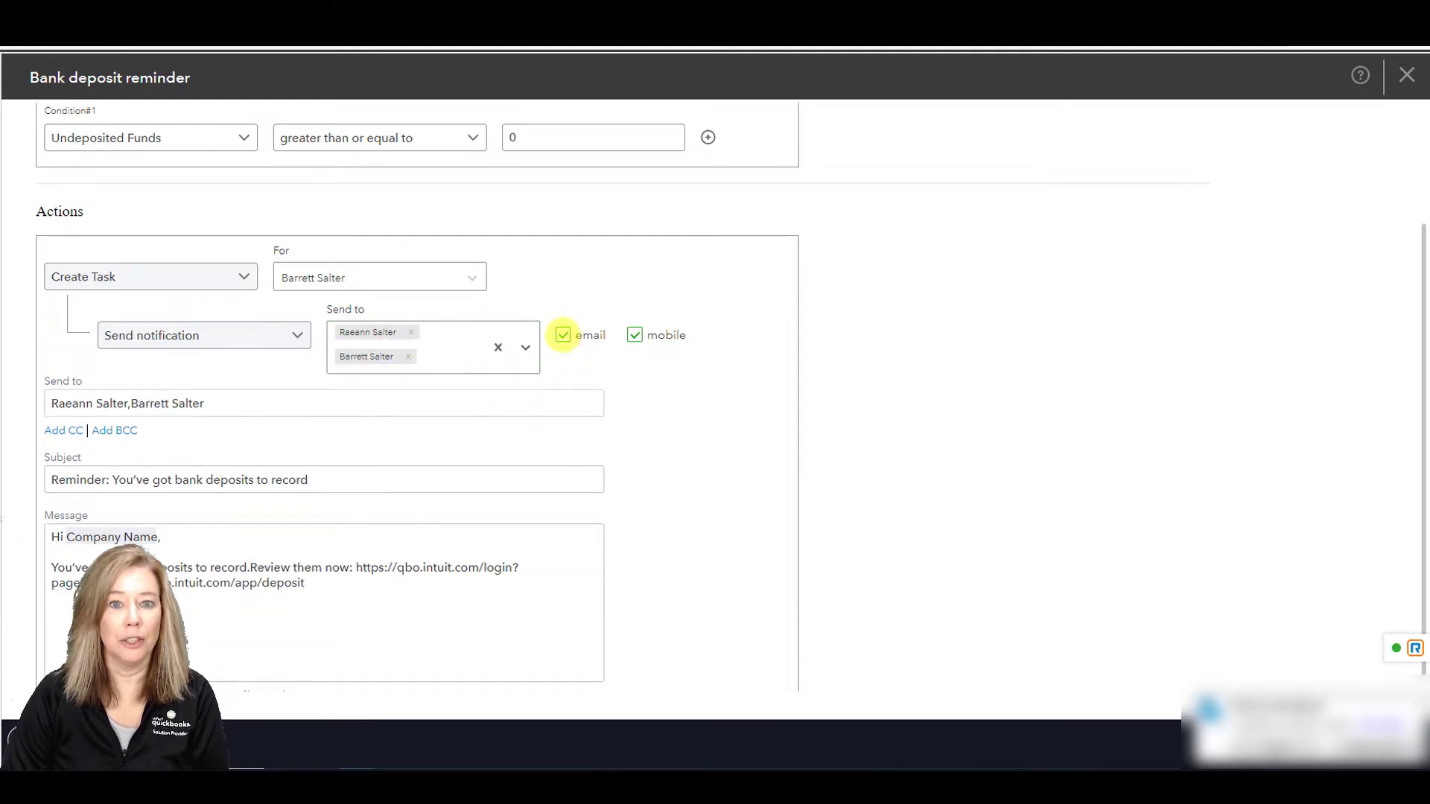
pyautogui.click(563, 335)
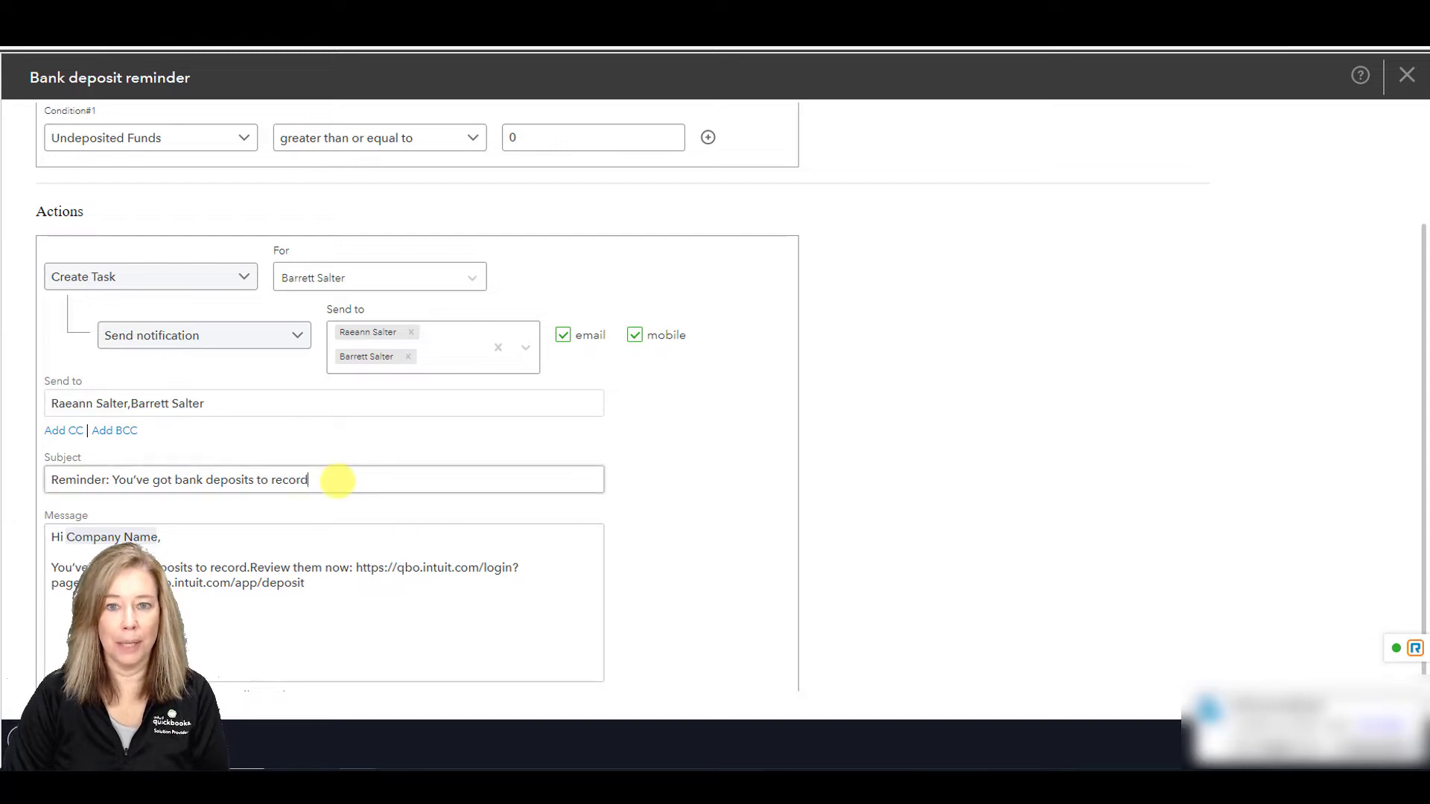
pyautogui.click(335, 480)
pyautogui.click(176, 537)
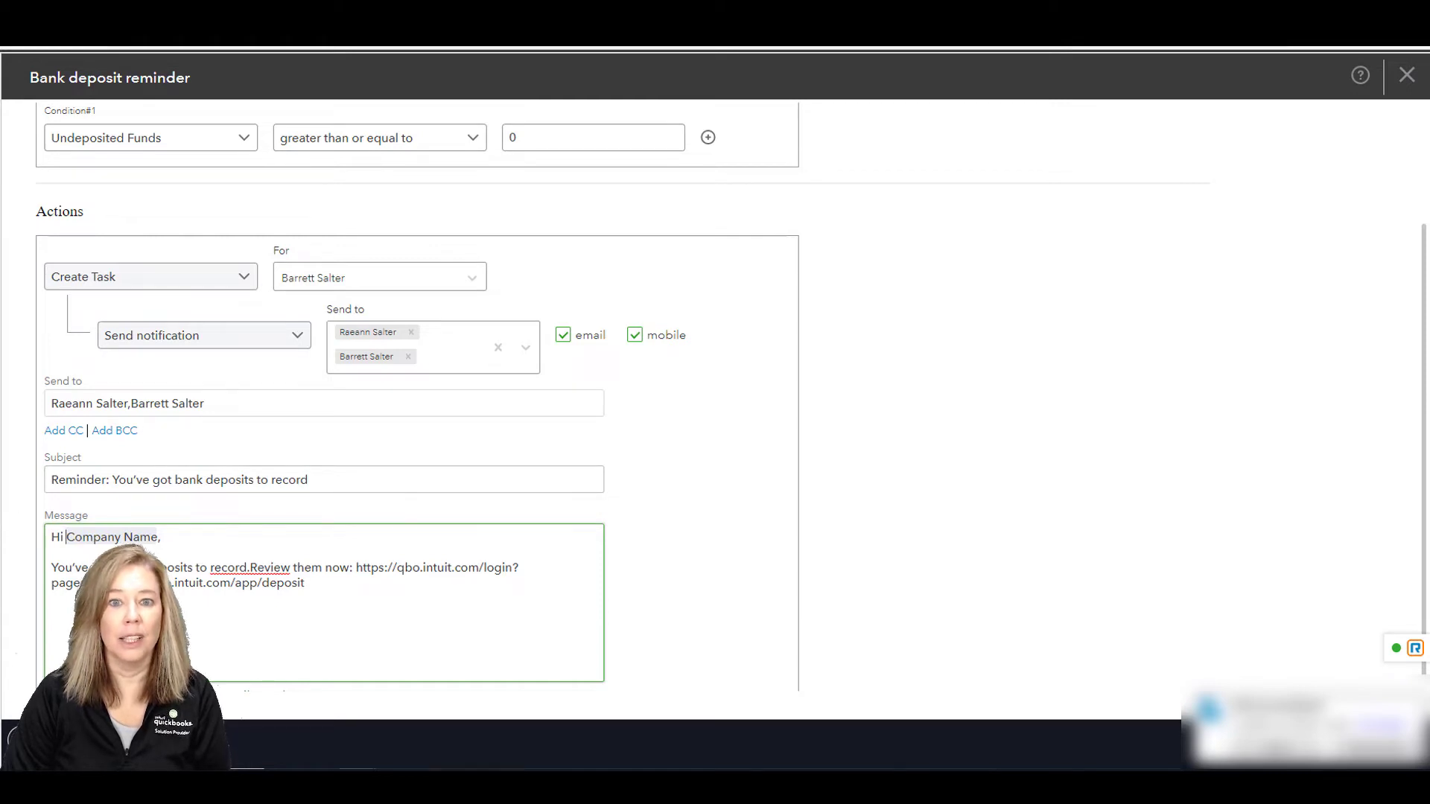
pyautogui.press('BackSpace')
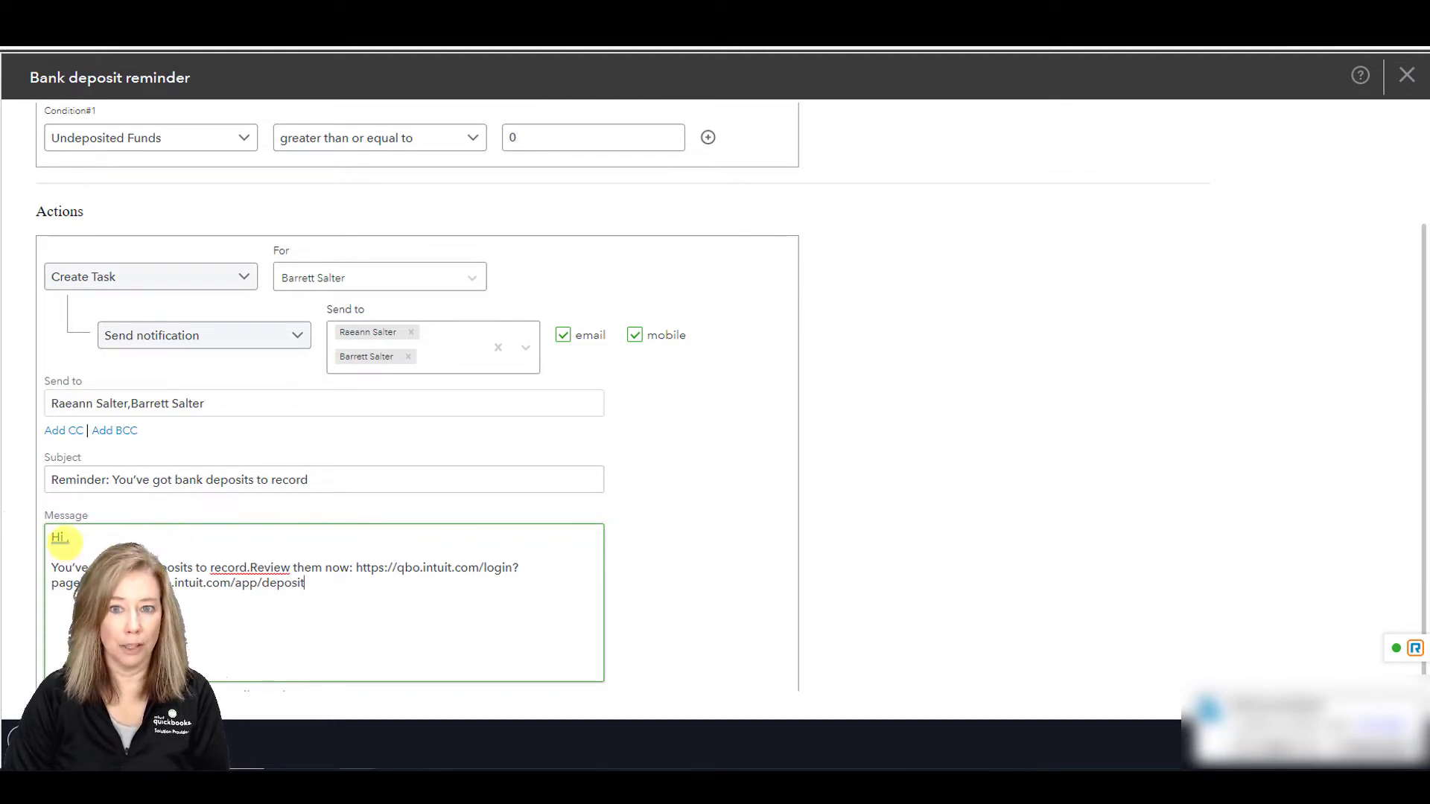
pyautogui.moveTo(61, 536)
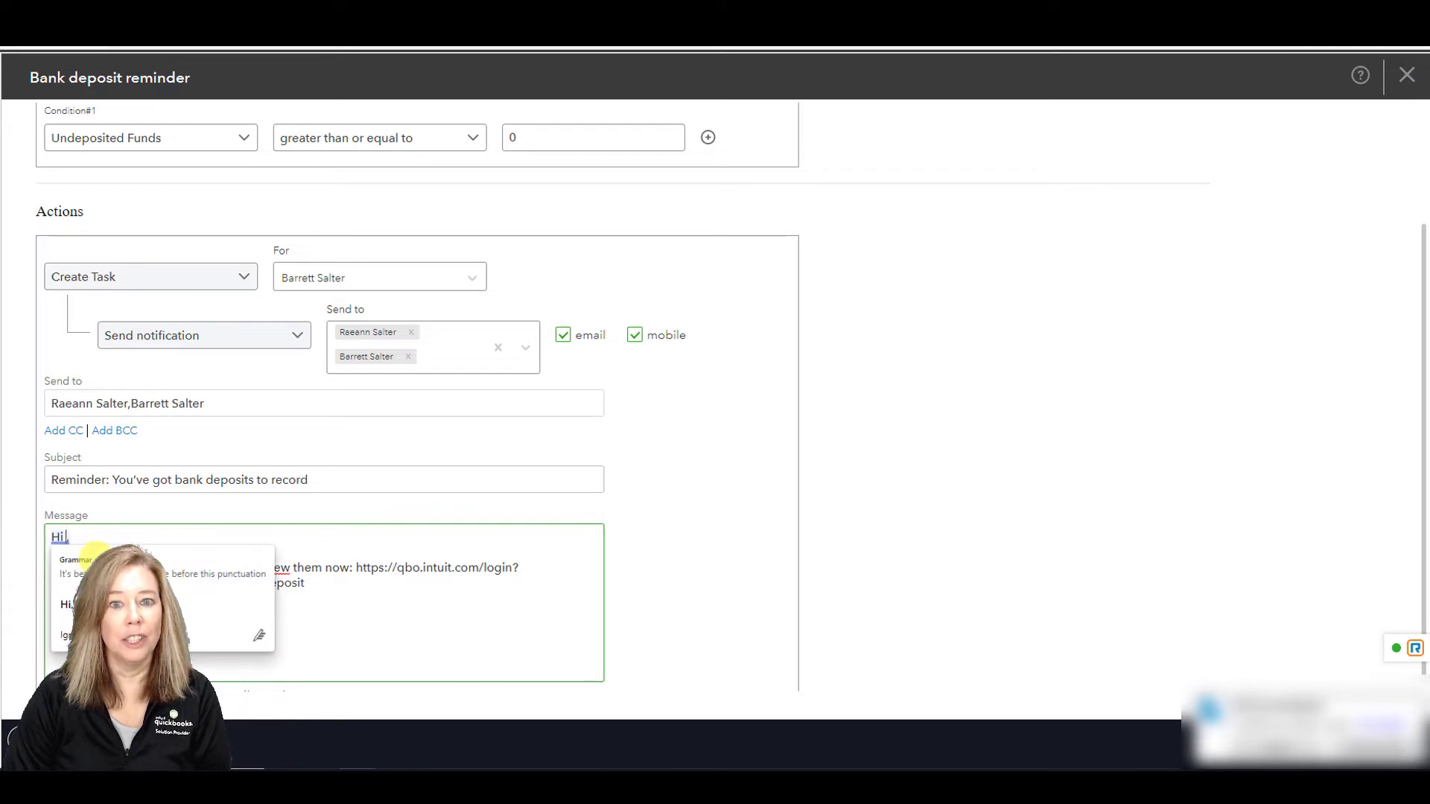
pyautogui.write('#')
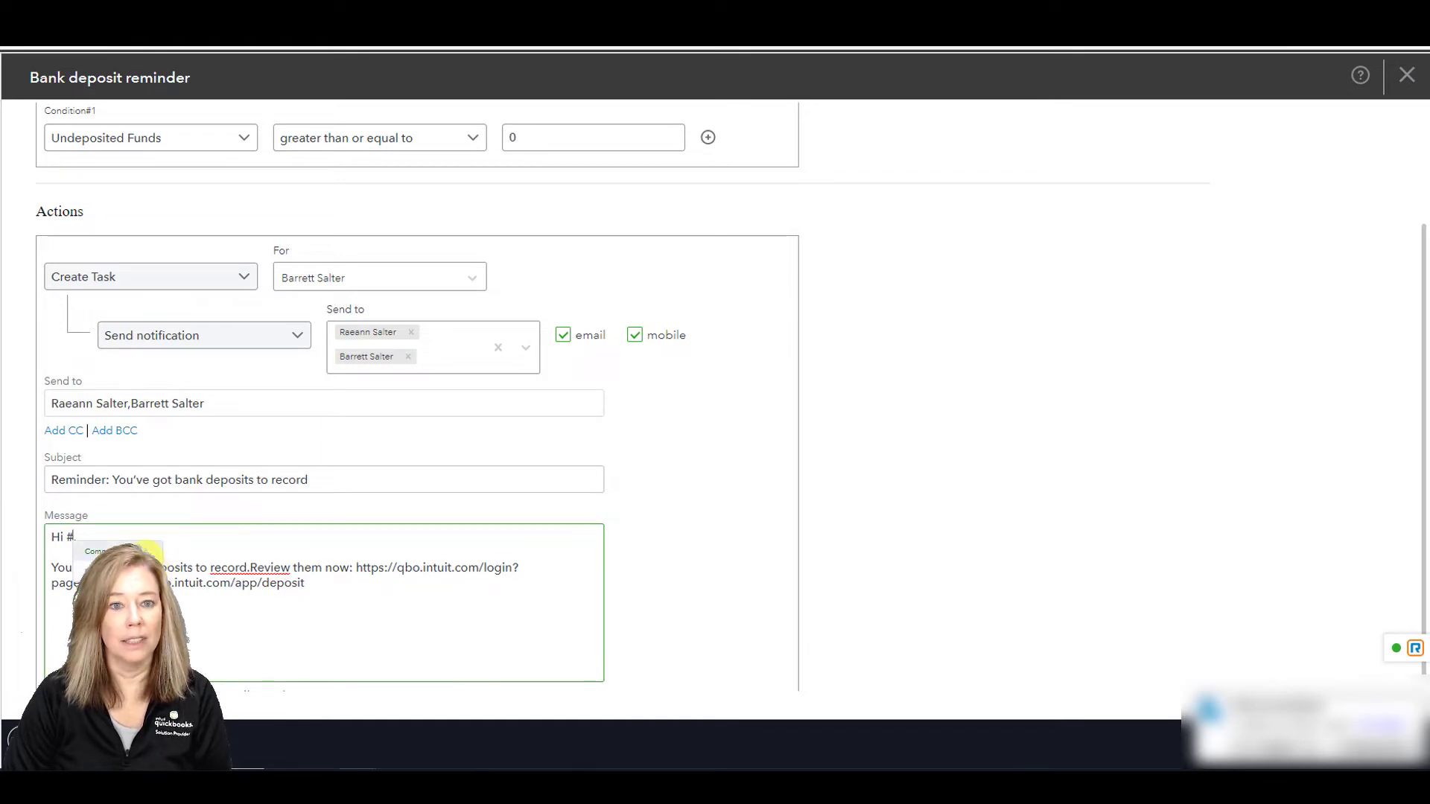
pyautogui.click(141, 551)
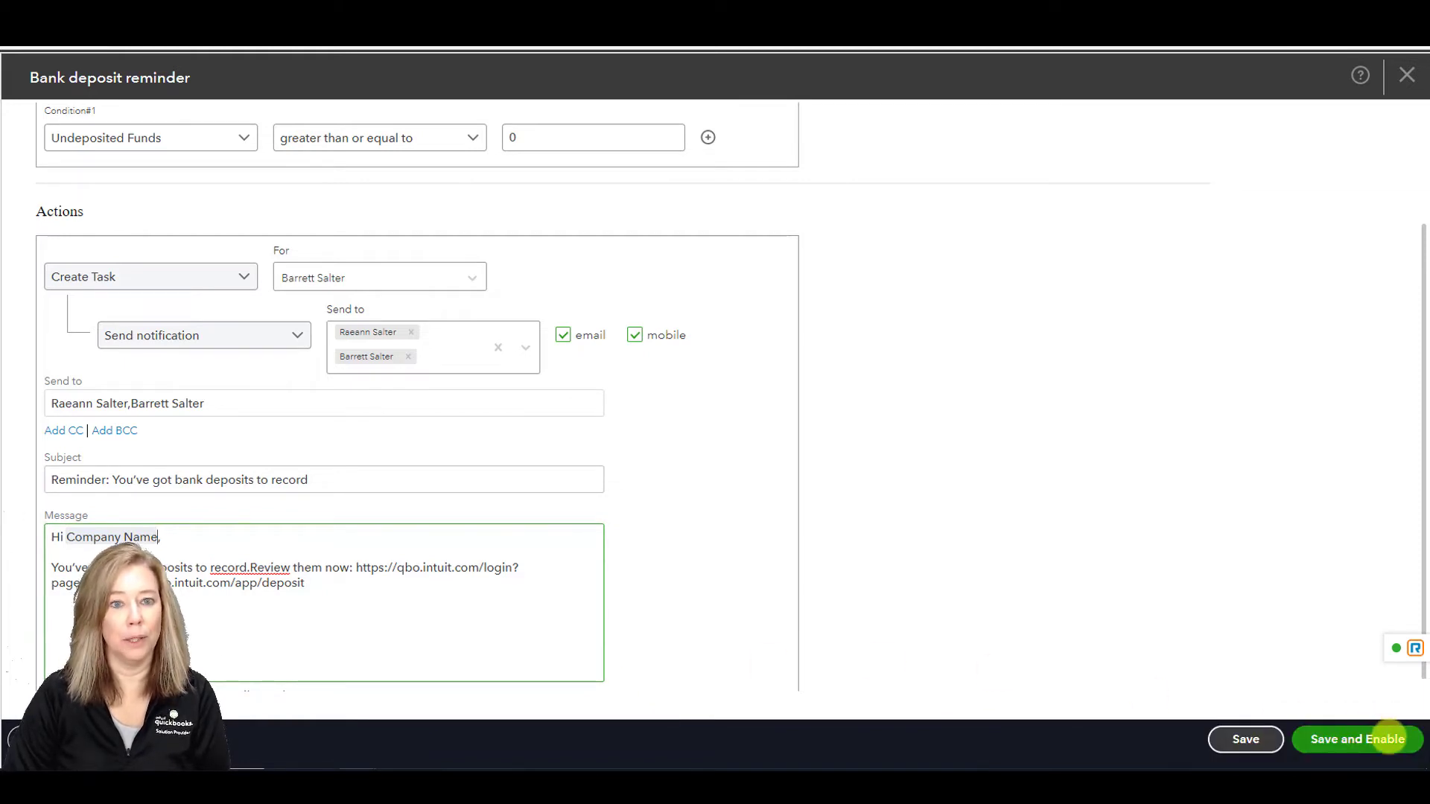
pyautogui.click(1389, 737)
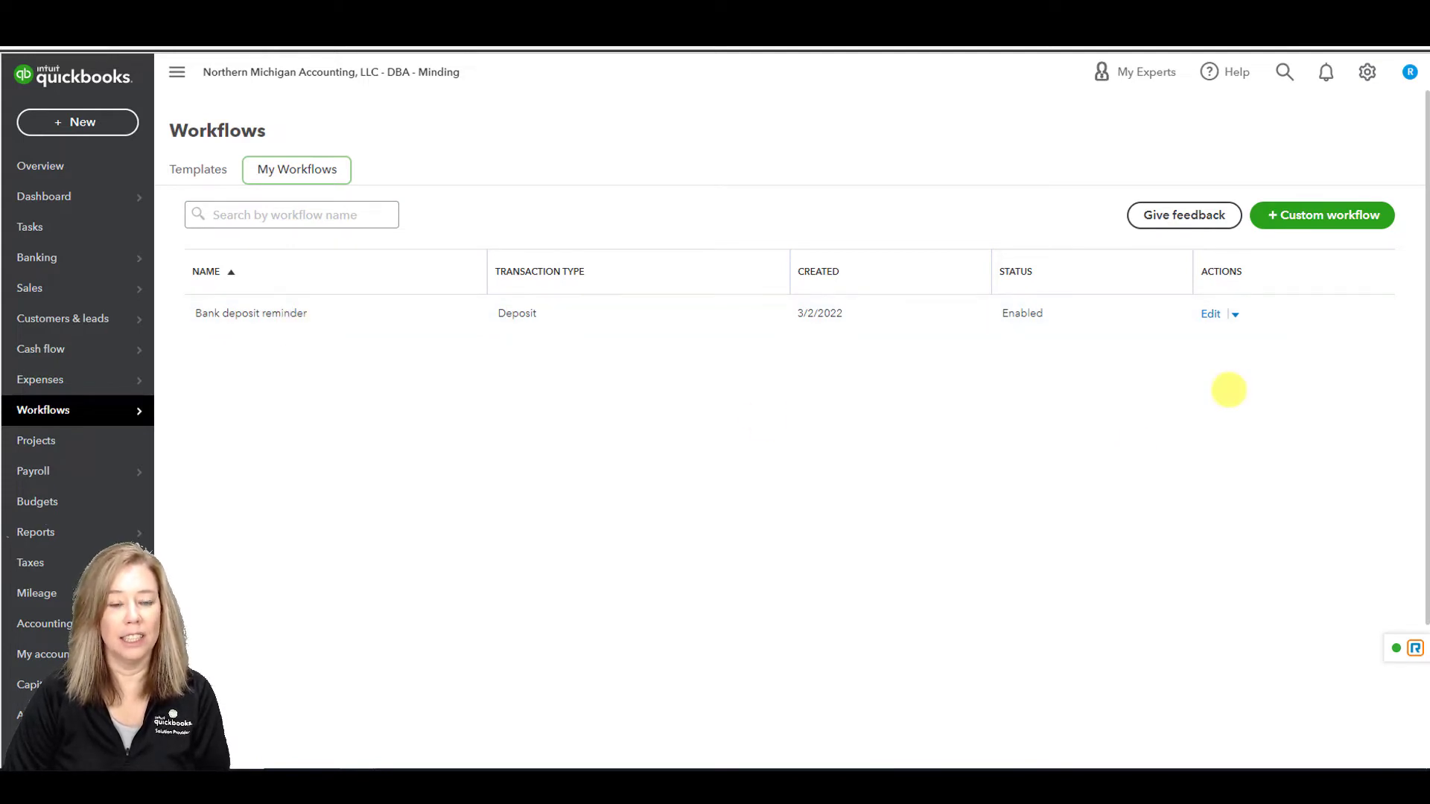
pyautogui.click(1235, 314)
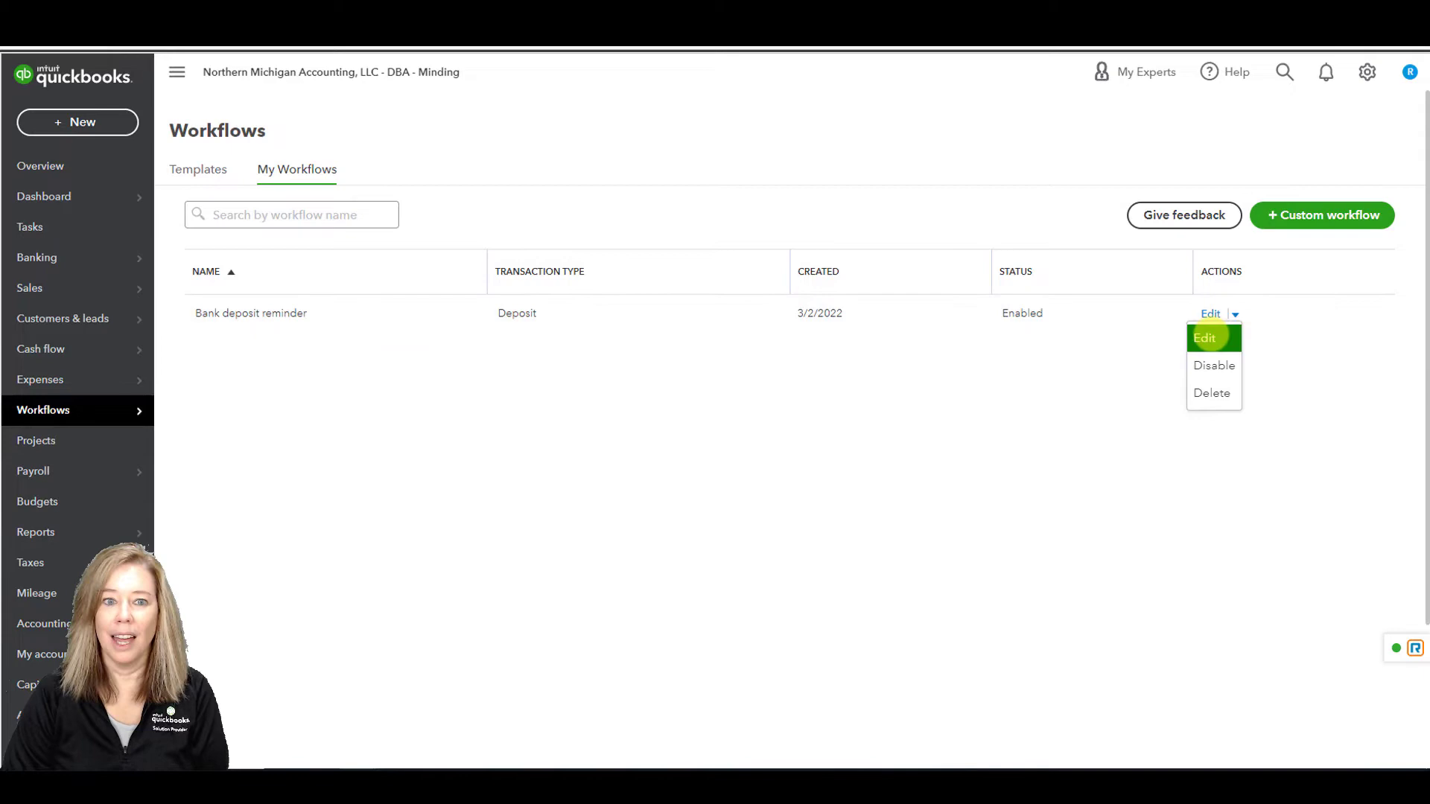
pyautogui.click(1210, 337)
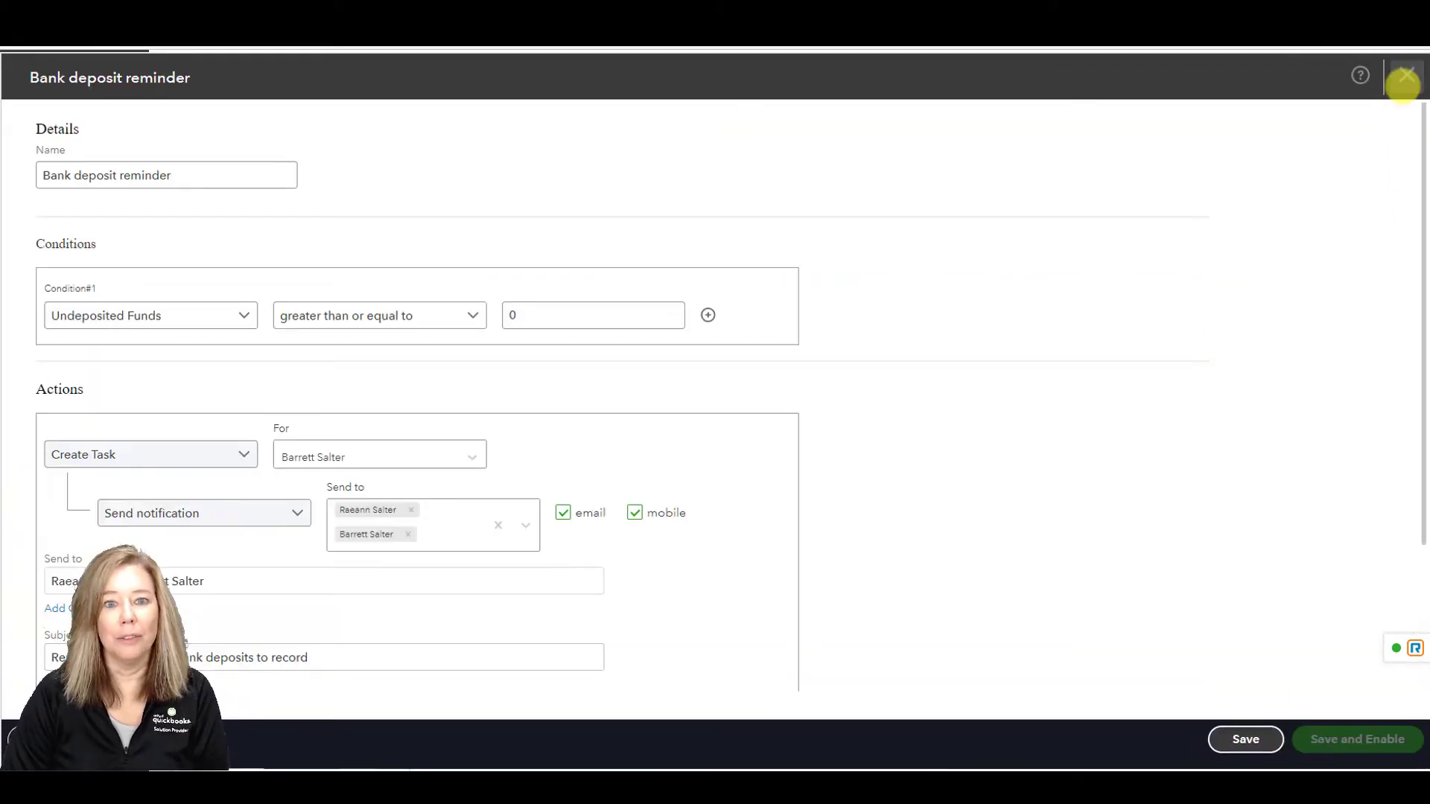
pyautogui.click(1406, 75)
pyautogui.click(758, 520)
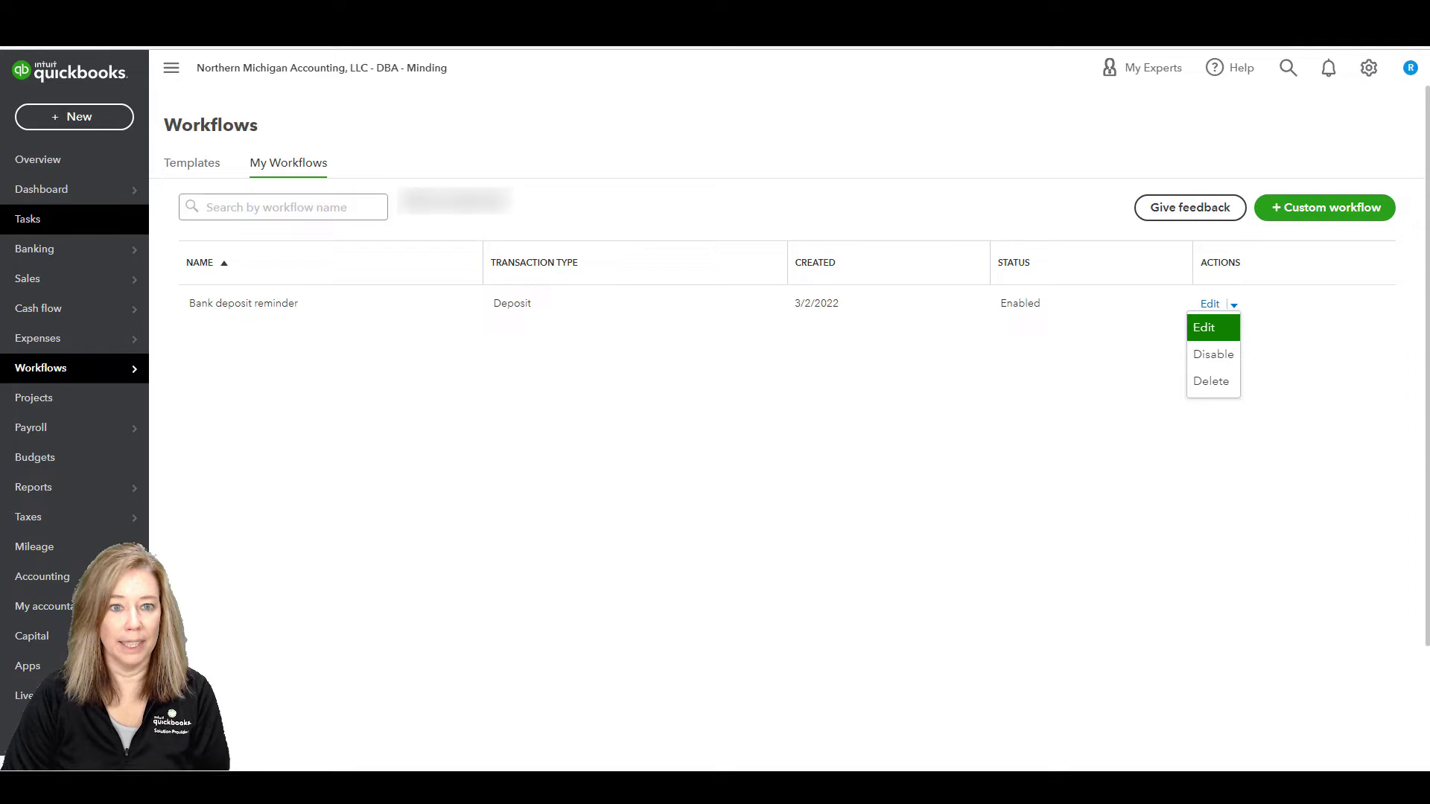
# - Open the Tasks page, check the Completed tasks tab, and open then close the task filters
pyautogui.press('Escape')
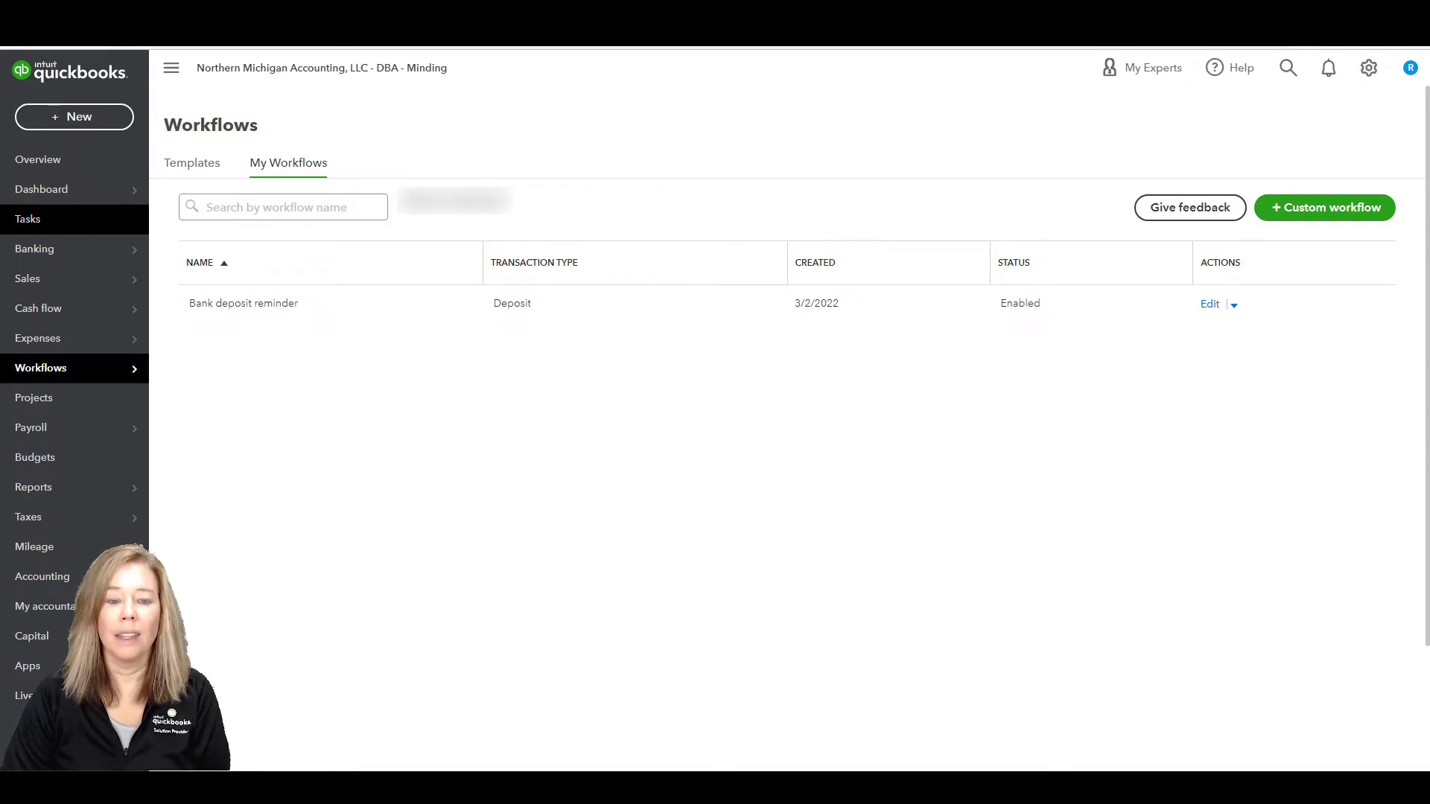
pyautogui.click(28, 219)
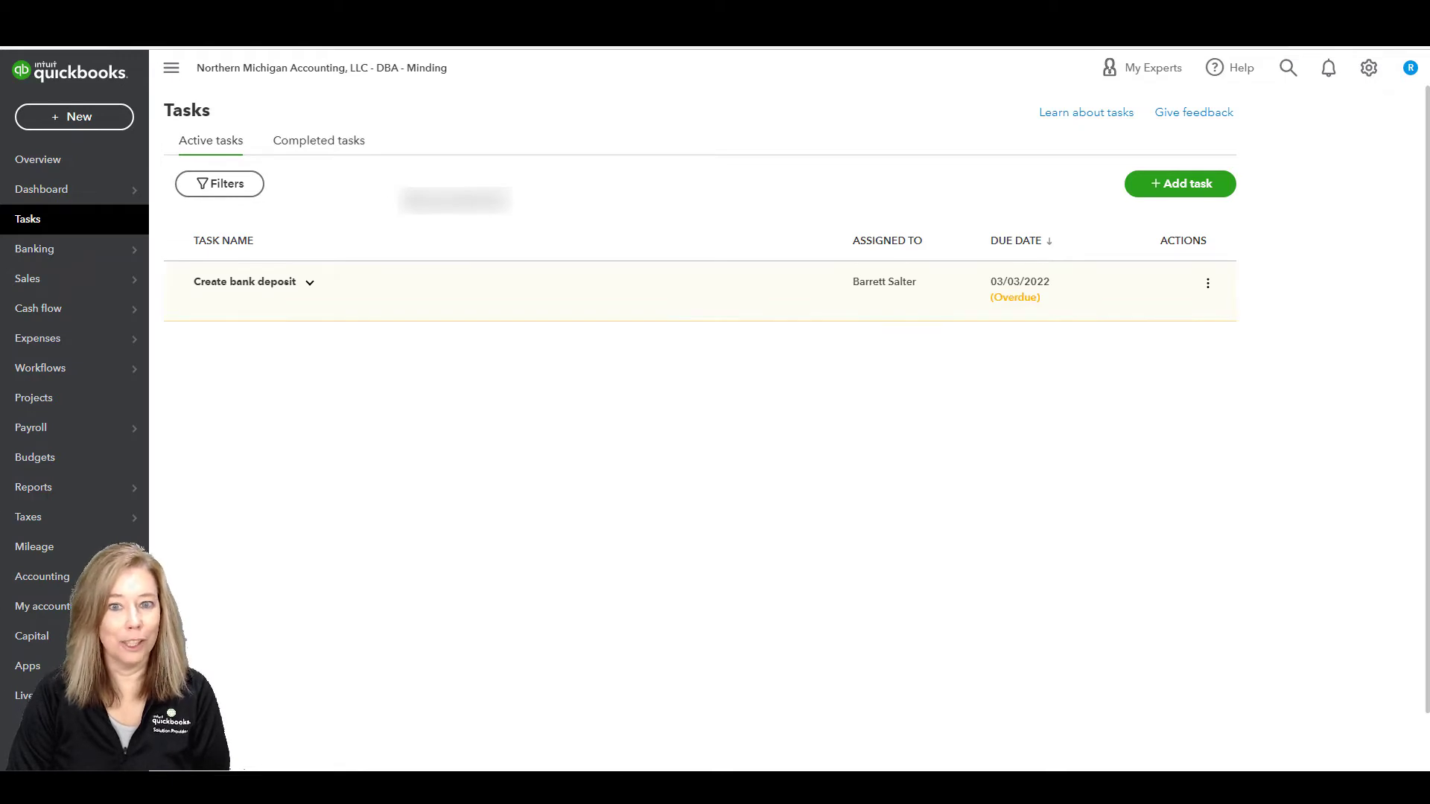
pyautogui.click(319, 141)
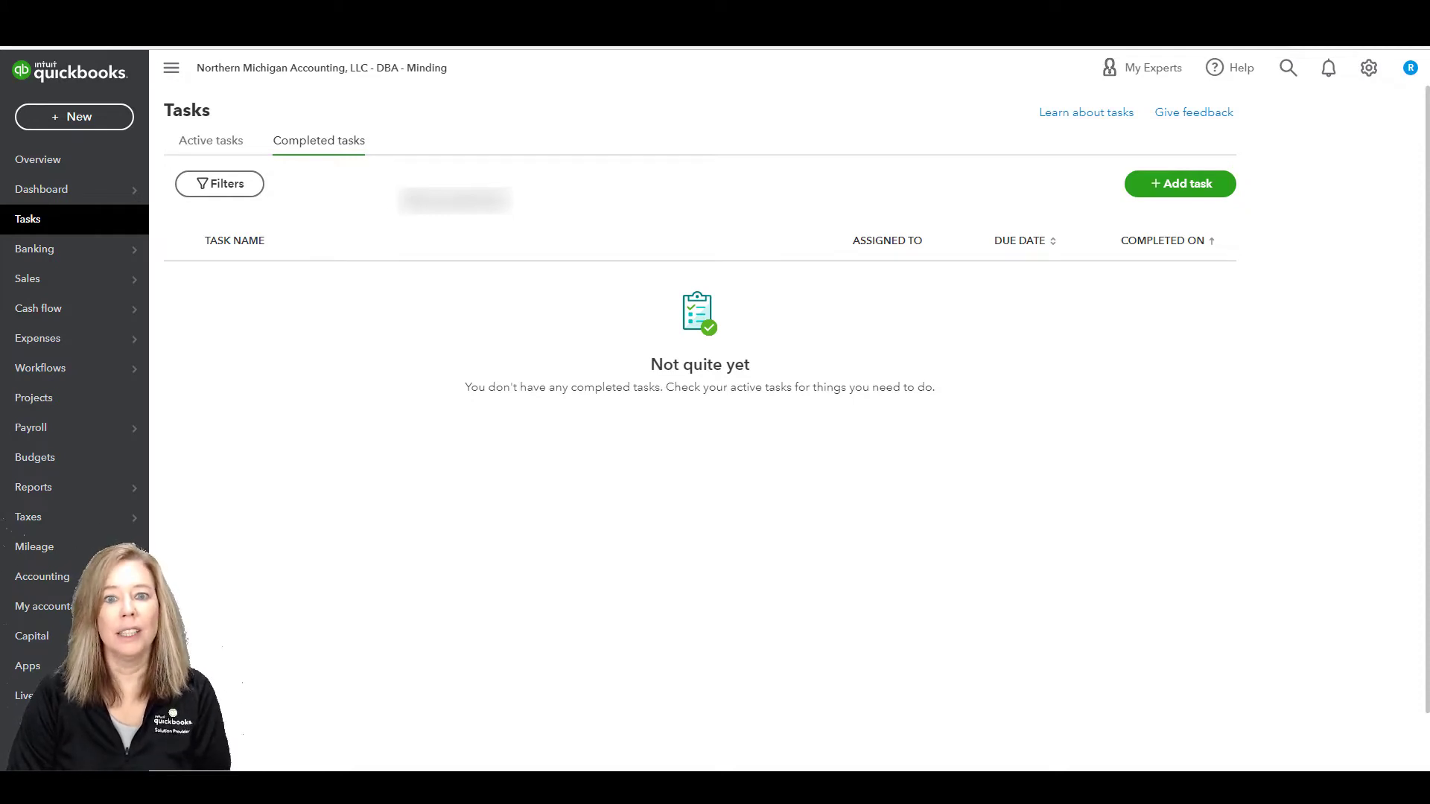
pyautogui.click(219, 183)
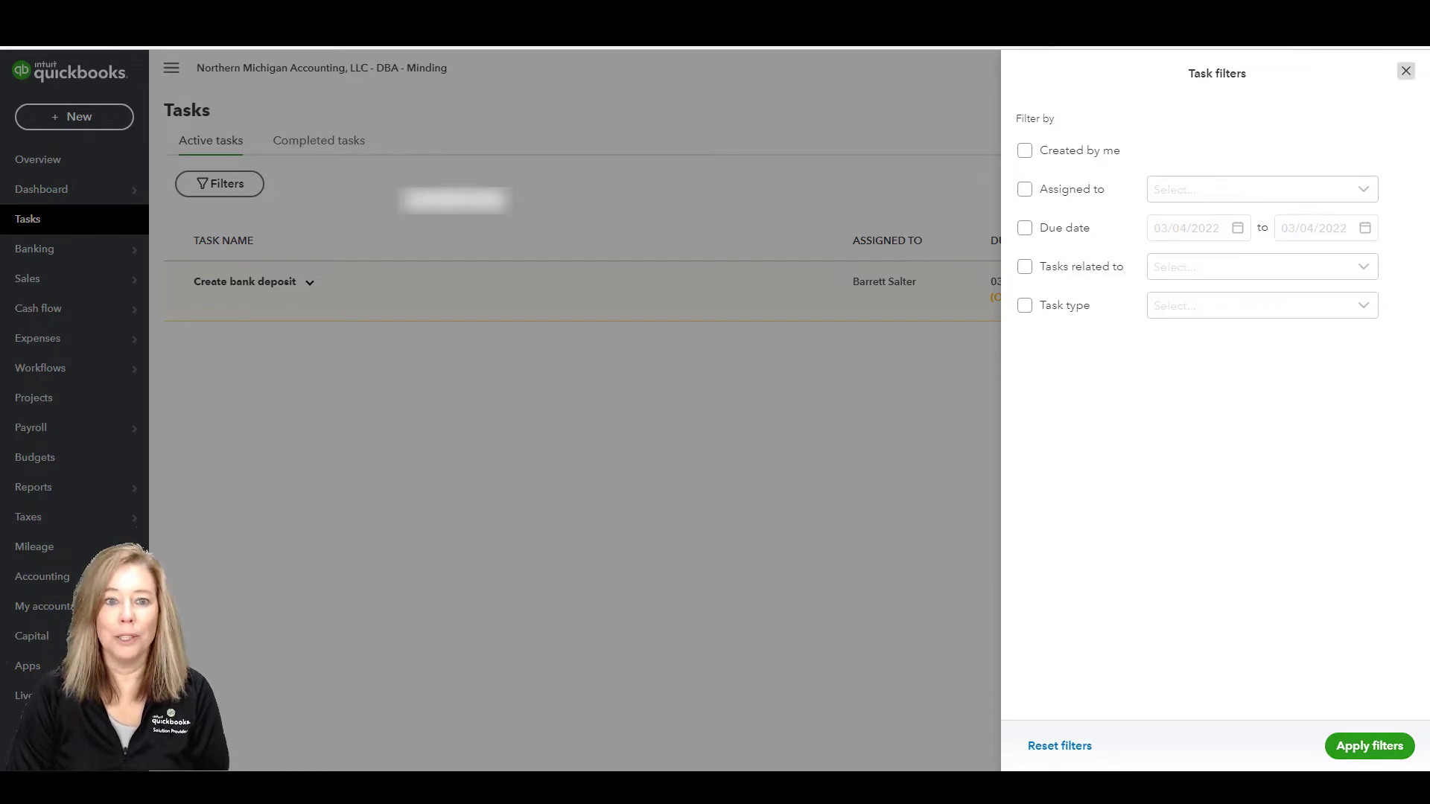
pyautogui.click(1405, 71)
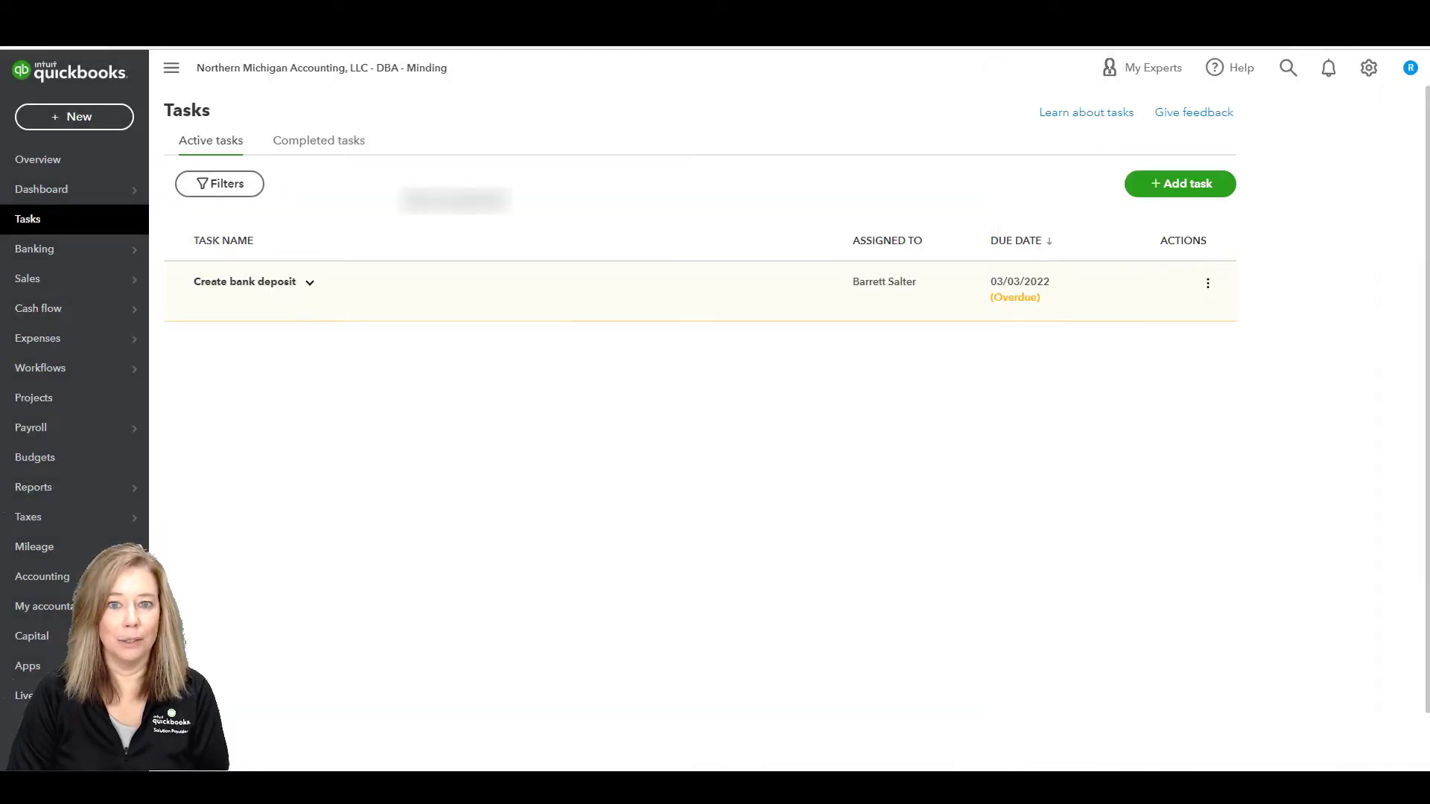
# - Start a deposit from the Create bank deposit task, including the 1,636.69, 2,000.00 and 440.00 payments
pyautogui.click(310, 283)
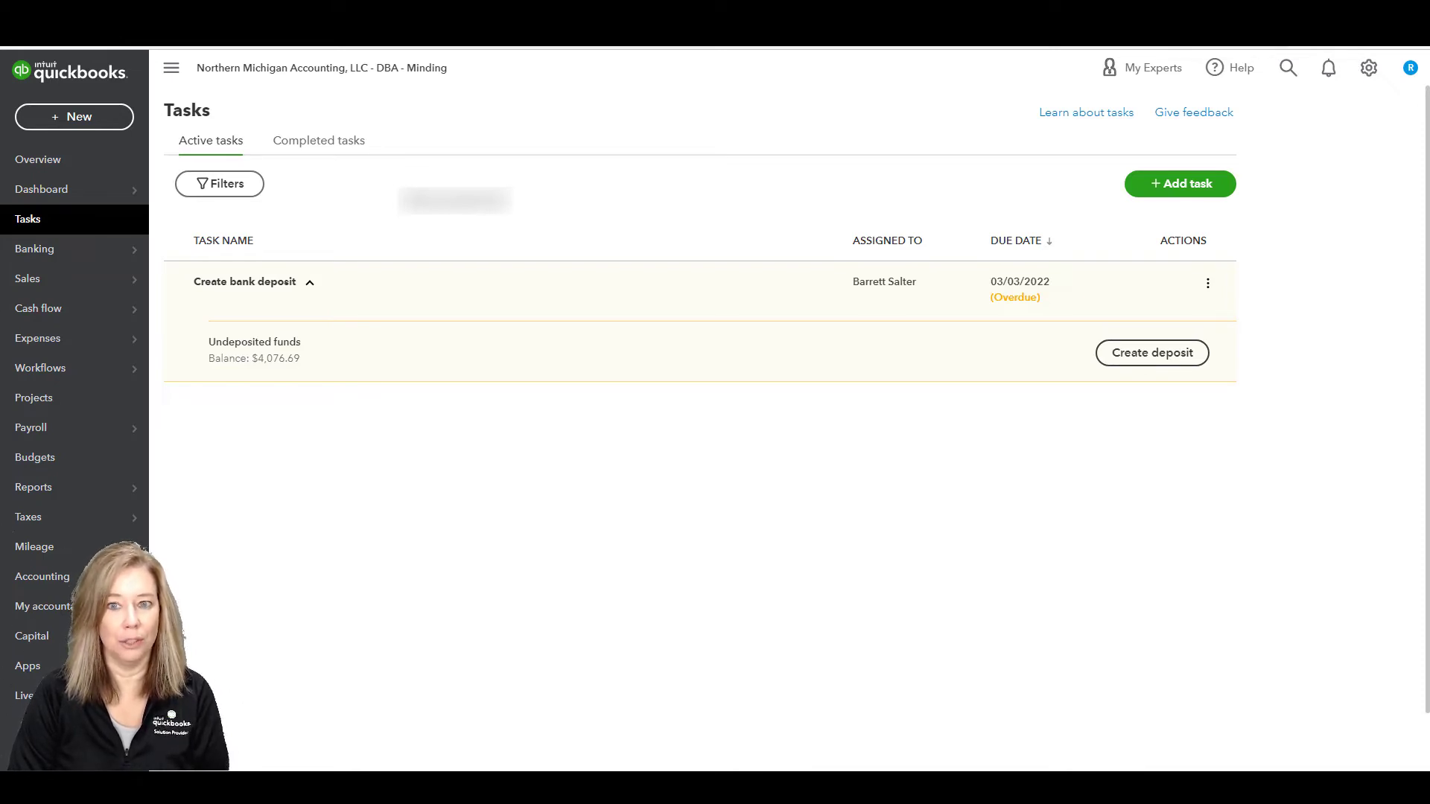
pyautogui.click(1152, 353)
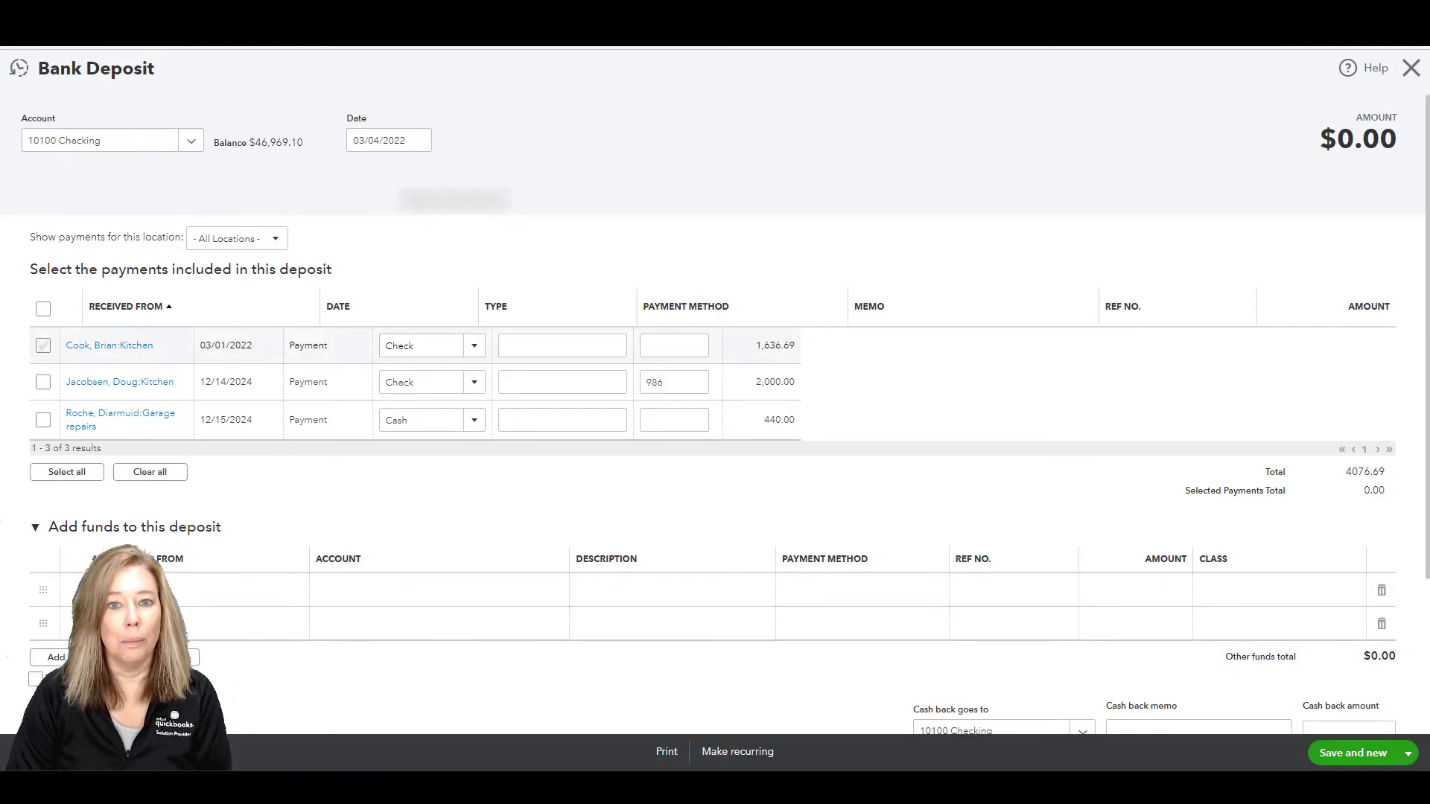
pyautogui.click(43, 345)
pyautogui.click(43, 382)
pyautogui.click(43, 420)
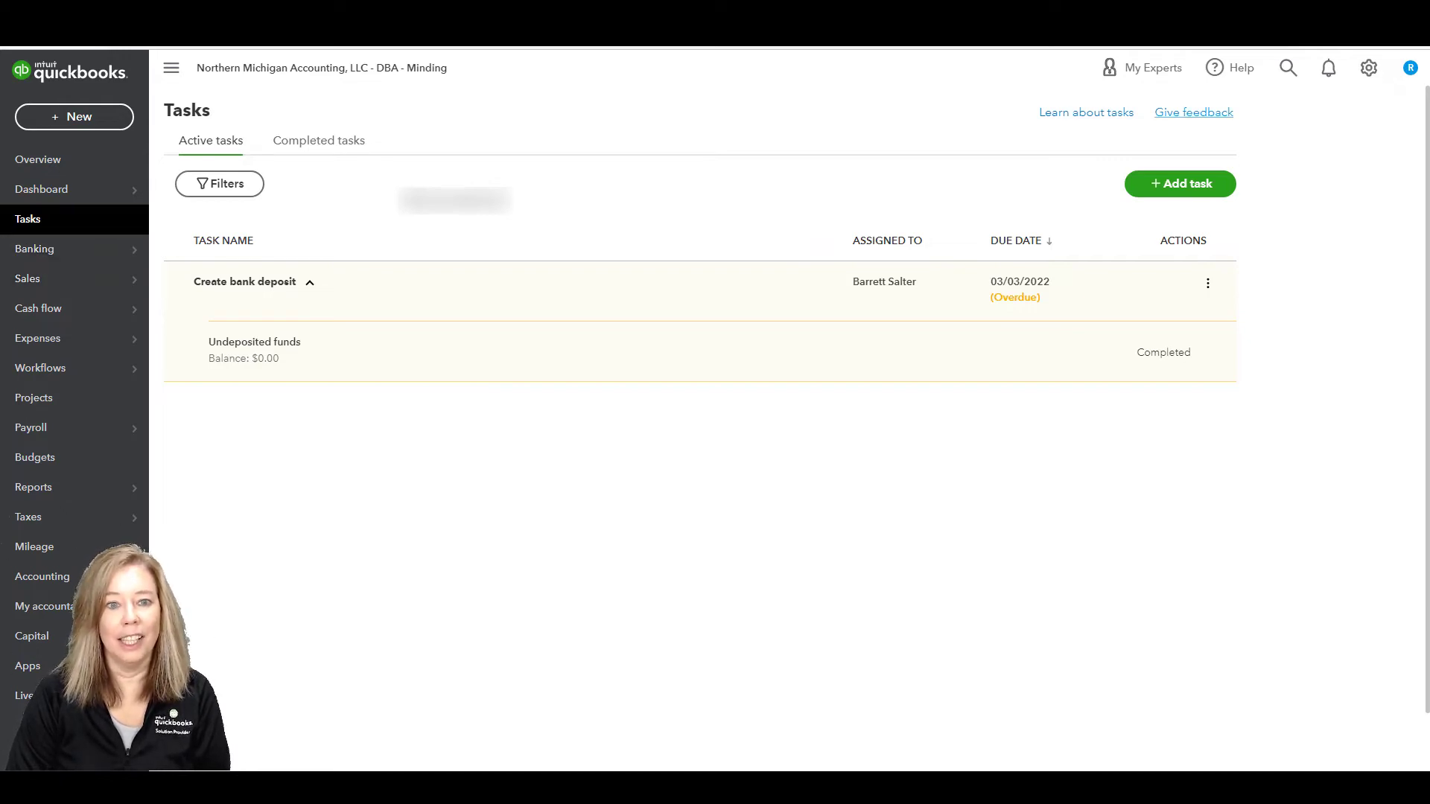
# - Choose Manage workflows from the gear menu and start a + Custom workflow
pyautogui.click(1368, 68)
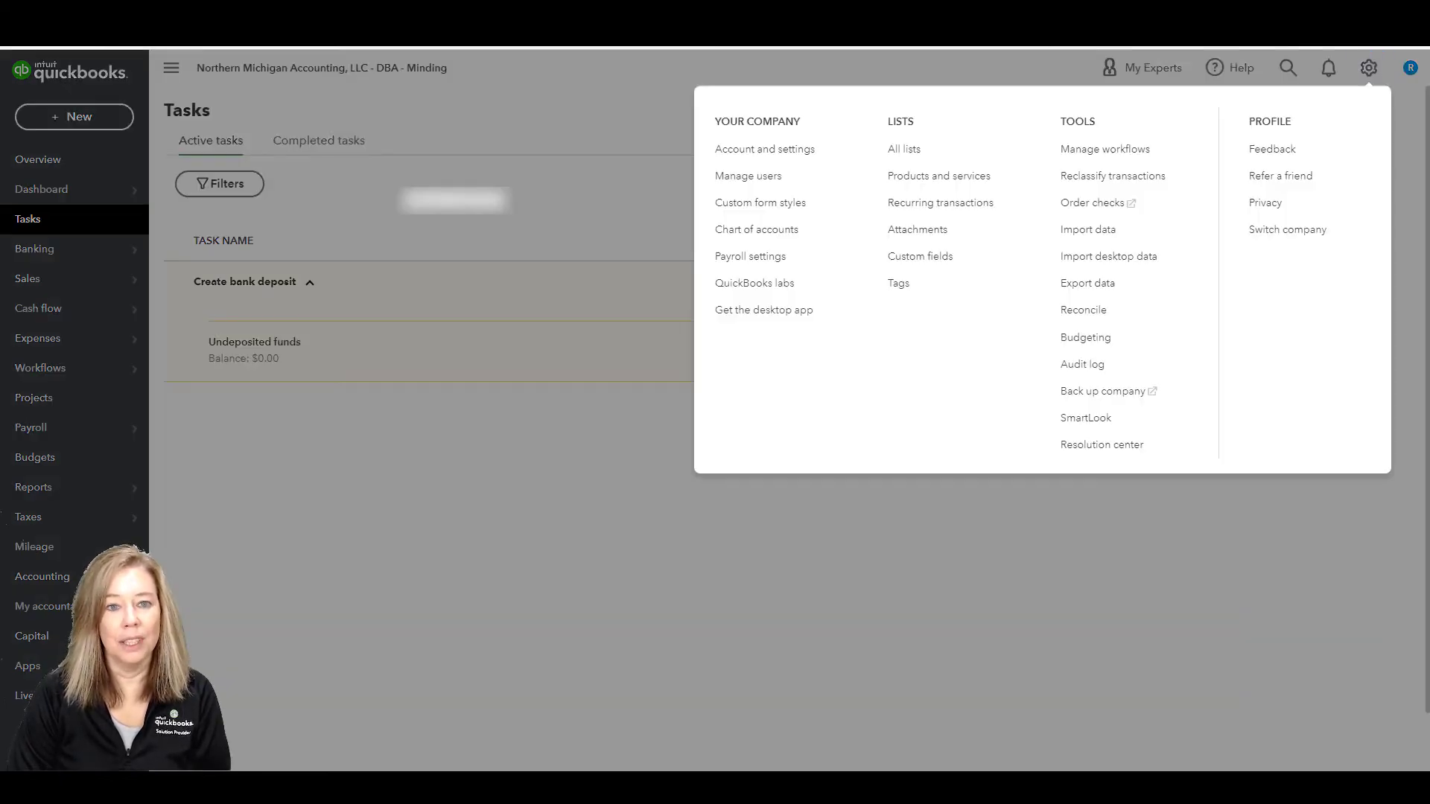
pyautogui.click(1105, 149)
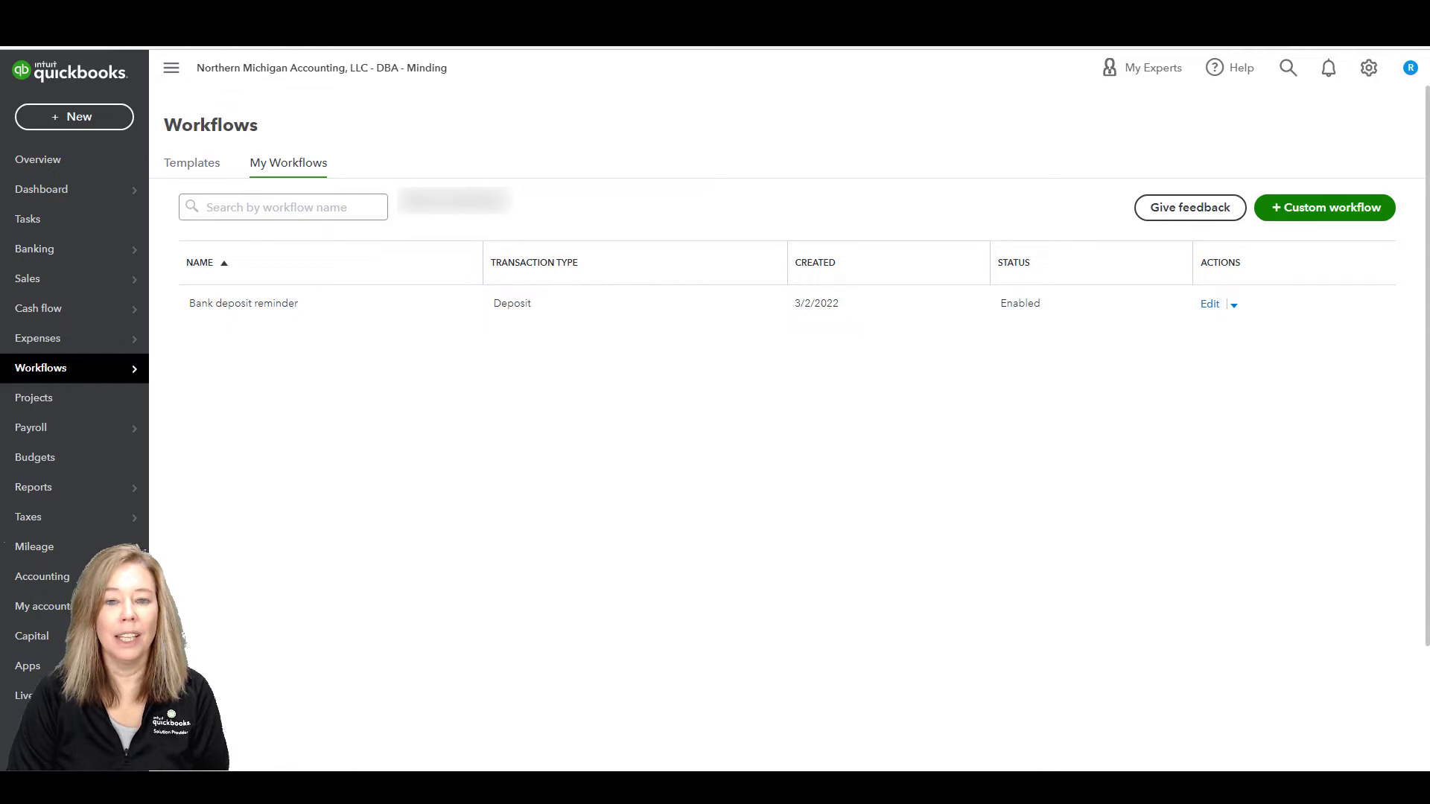
pyautogui.click(1324, 207)
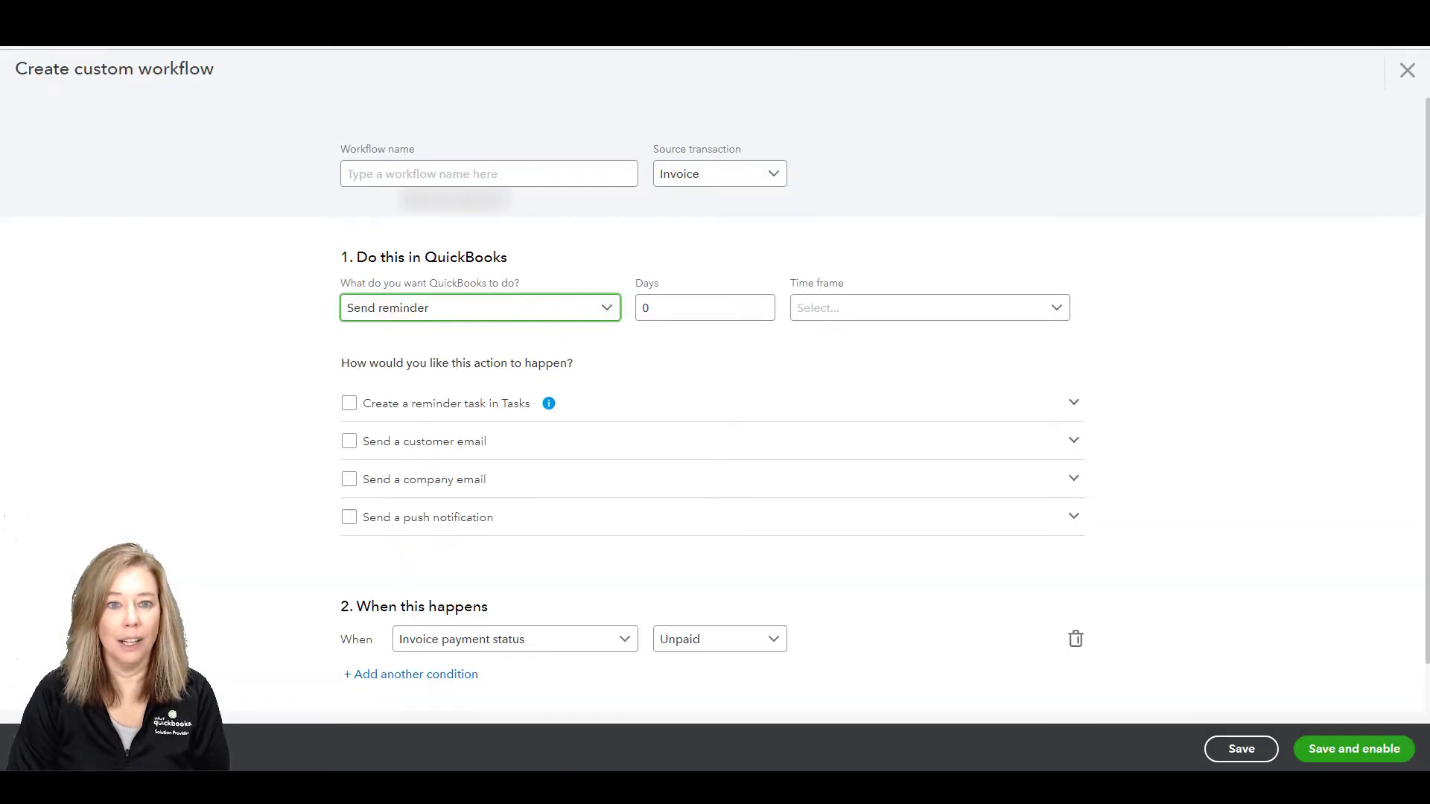
pyautogui.click(489, 174)
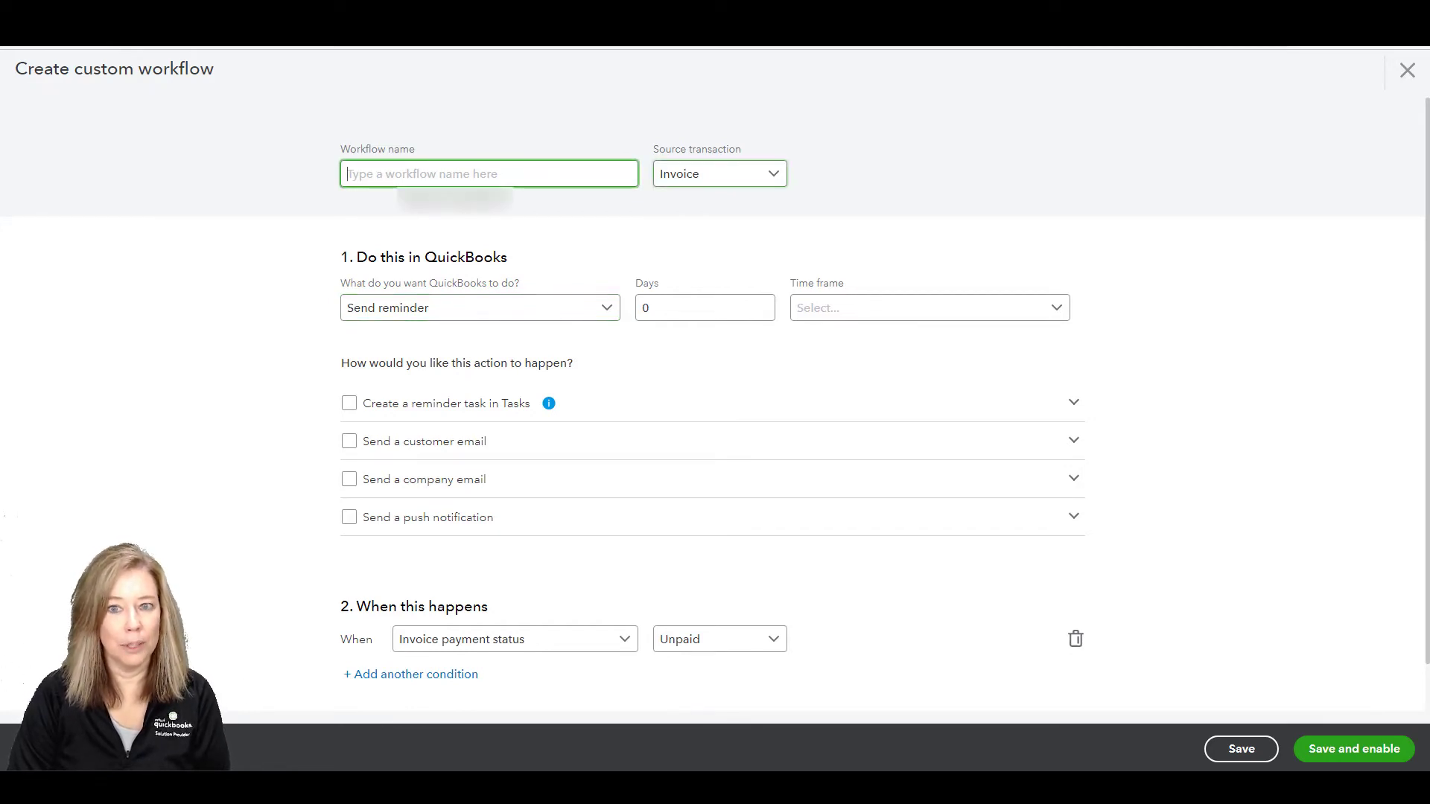
pyautogui.click(773, 173)
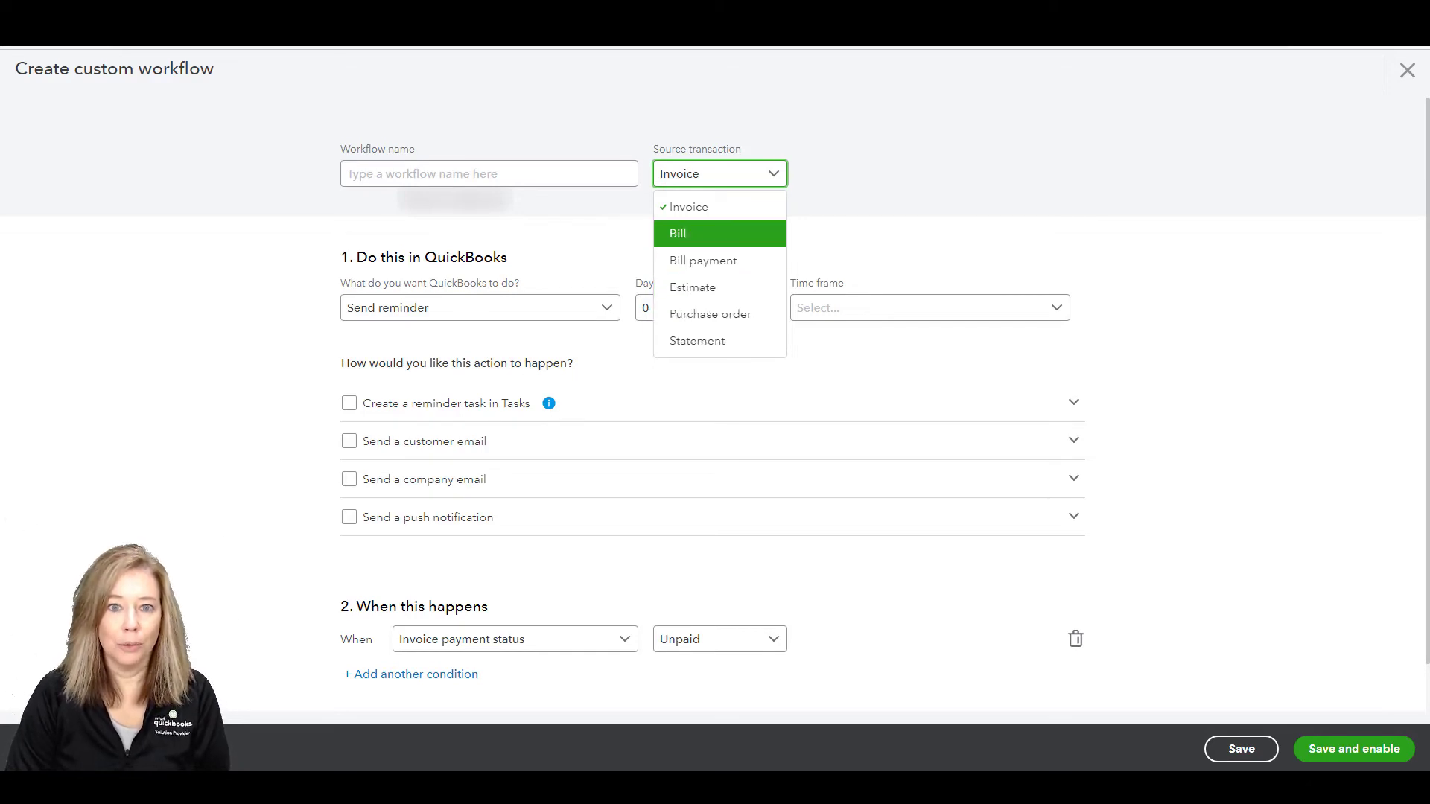
pyautogui.click(719, 207)
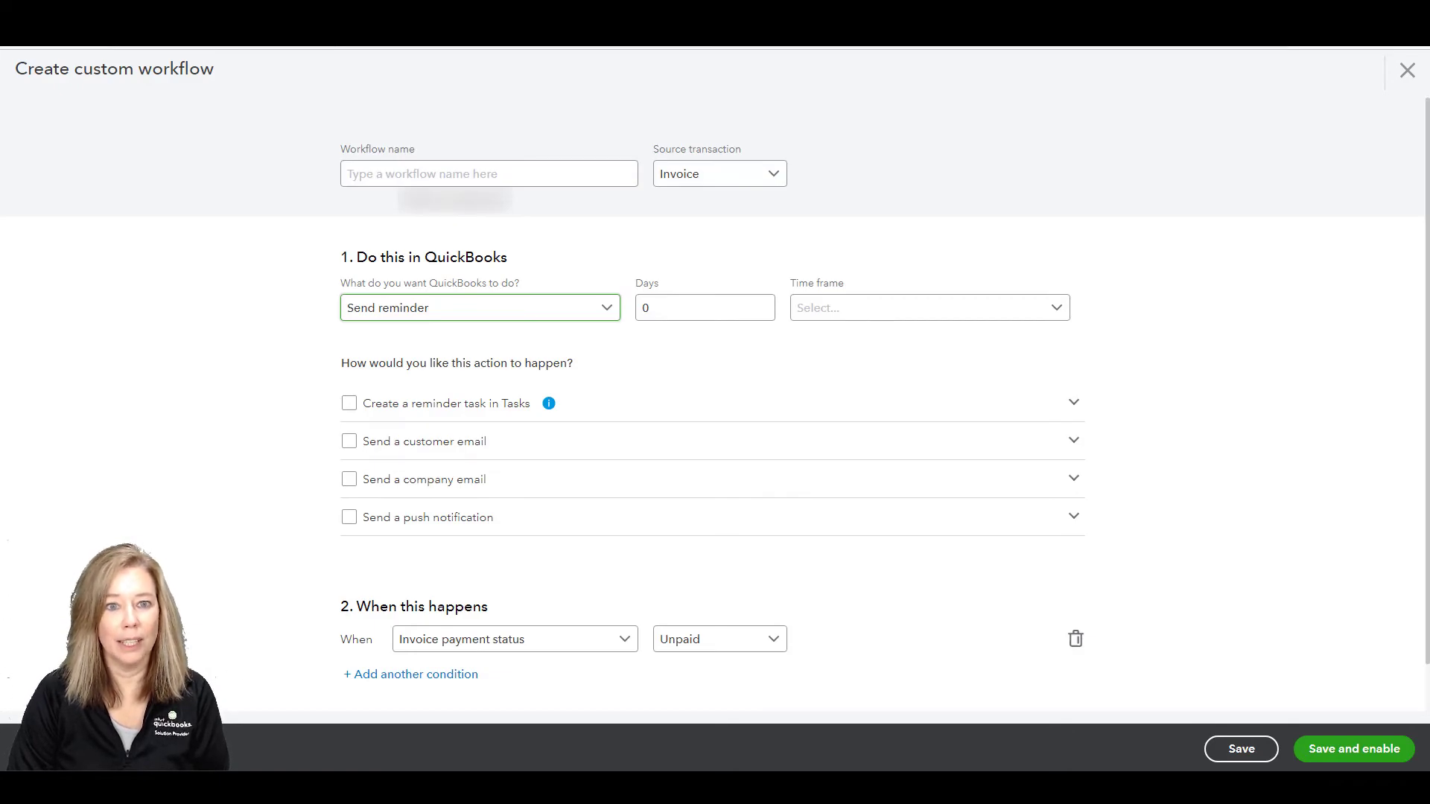
pyautogui.click(481, 307)
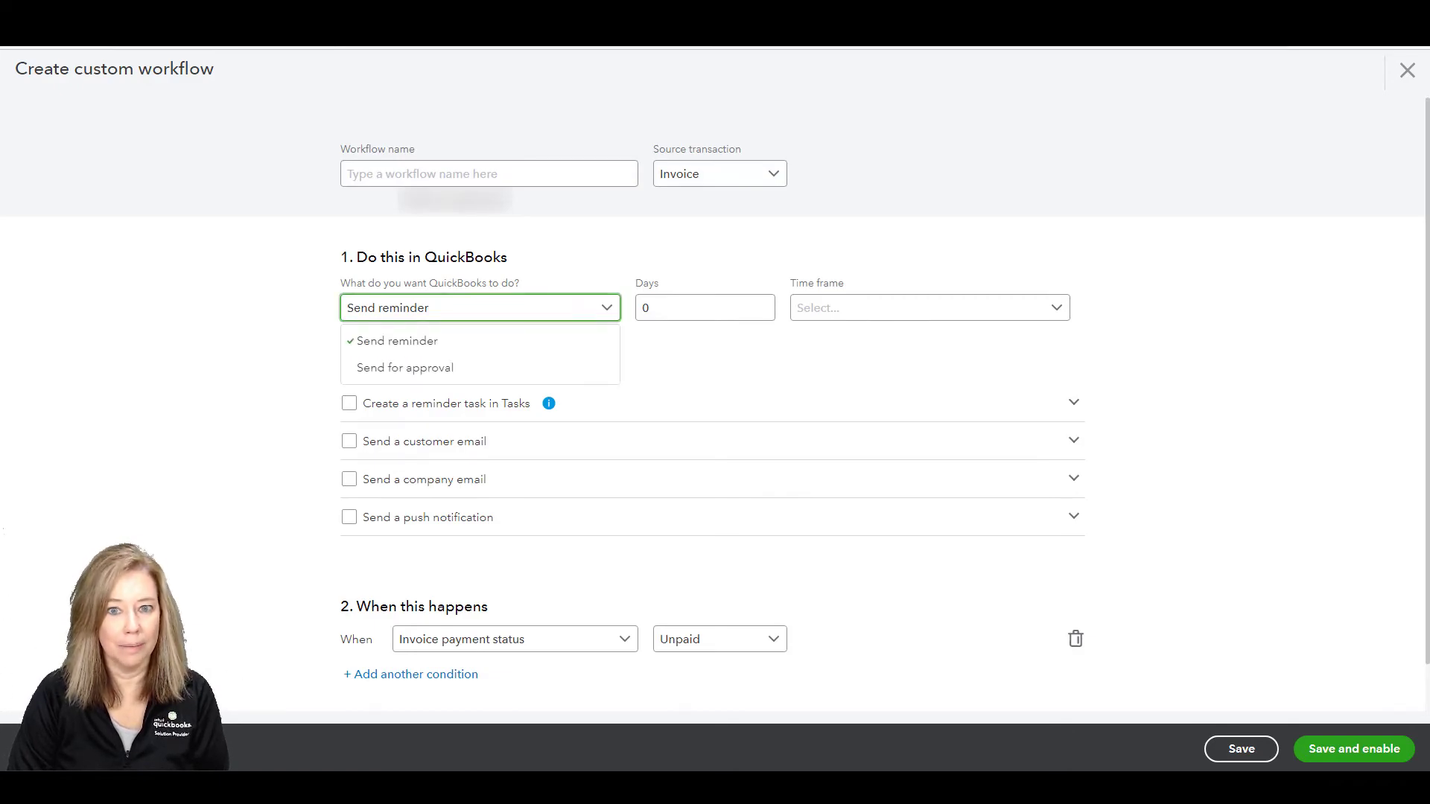
pyautogui.click(480, 308)
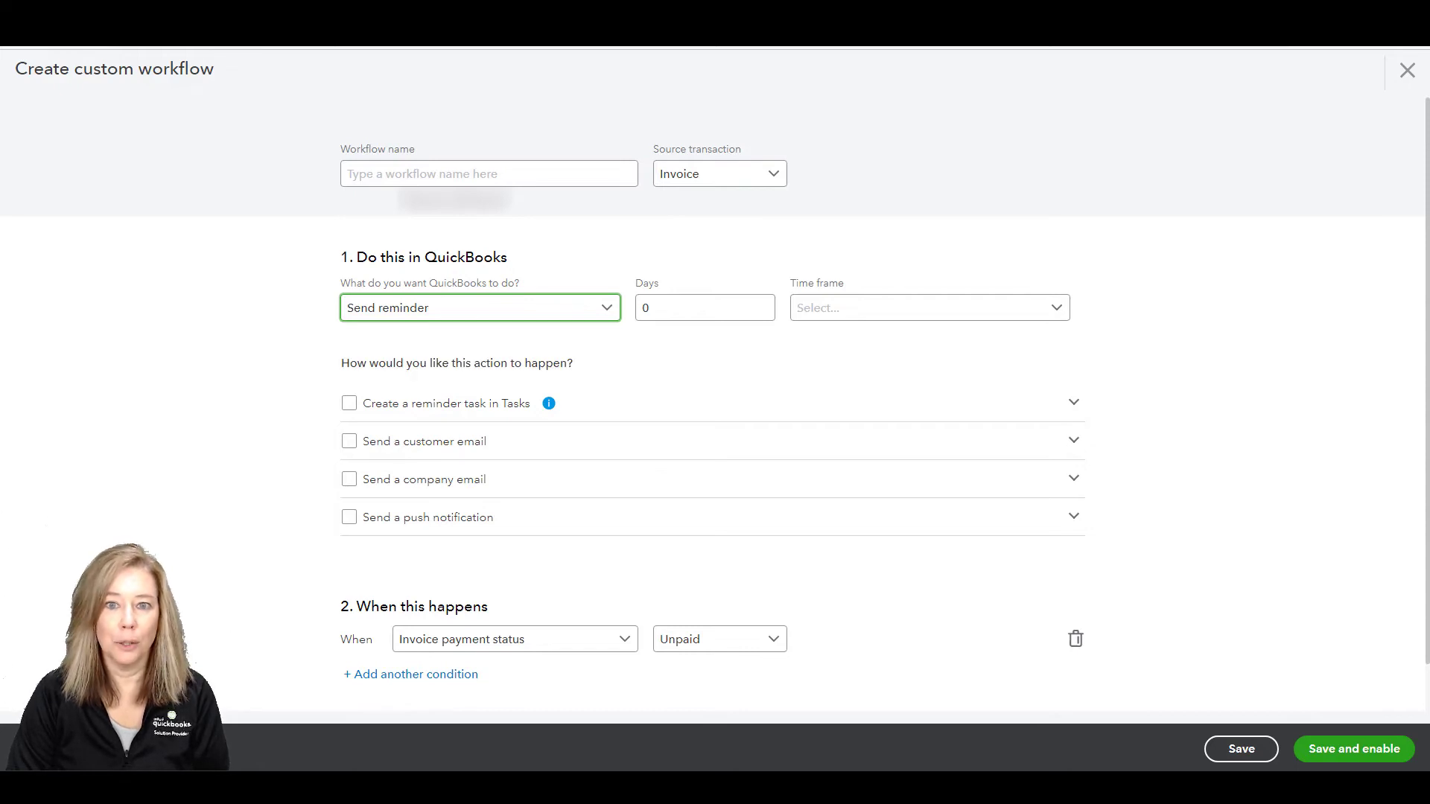
pyautogui.click(929, 308)
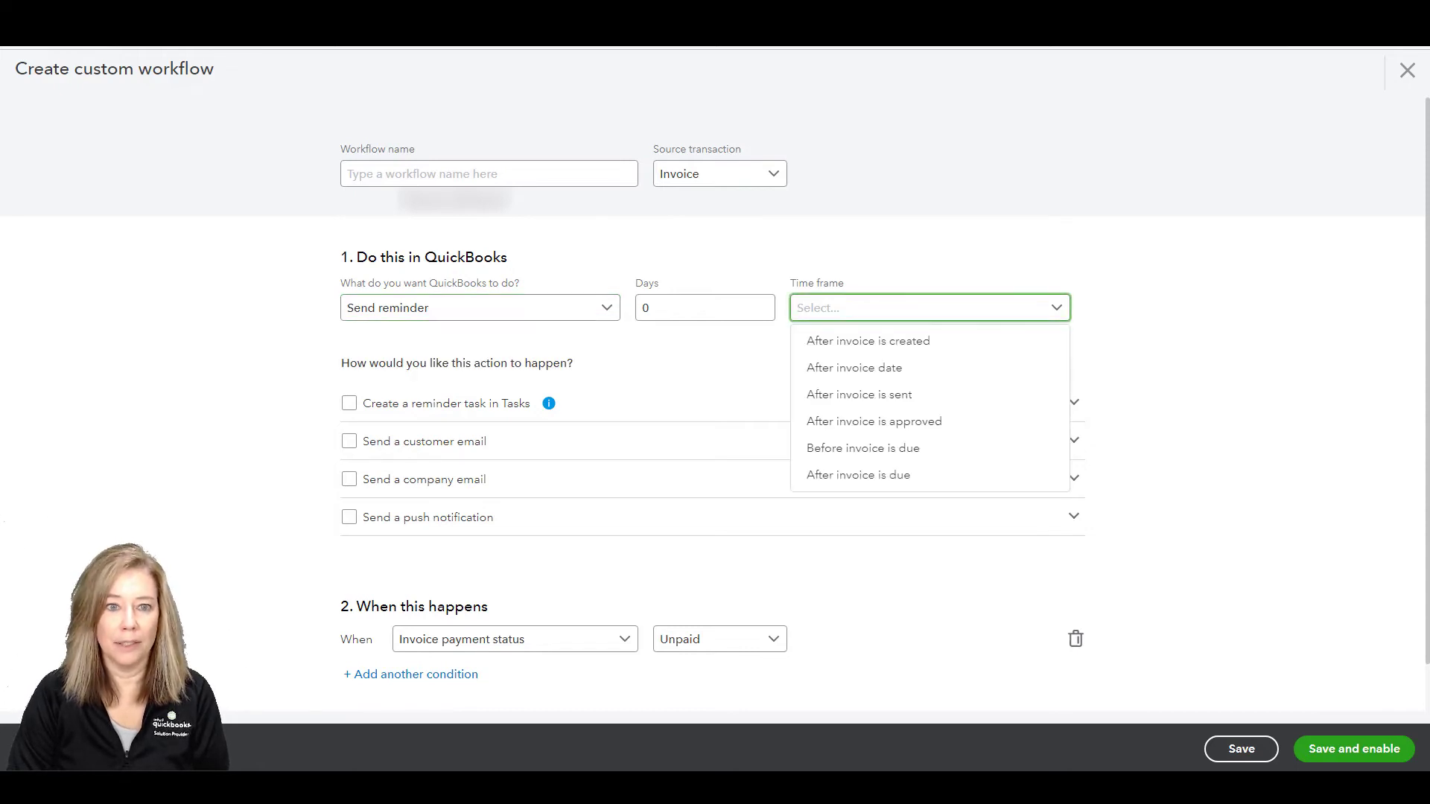
pyautogui.press('Escape')
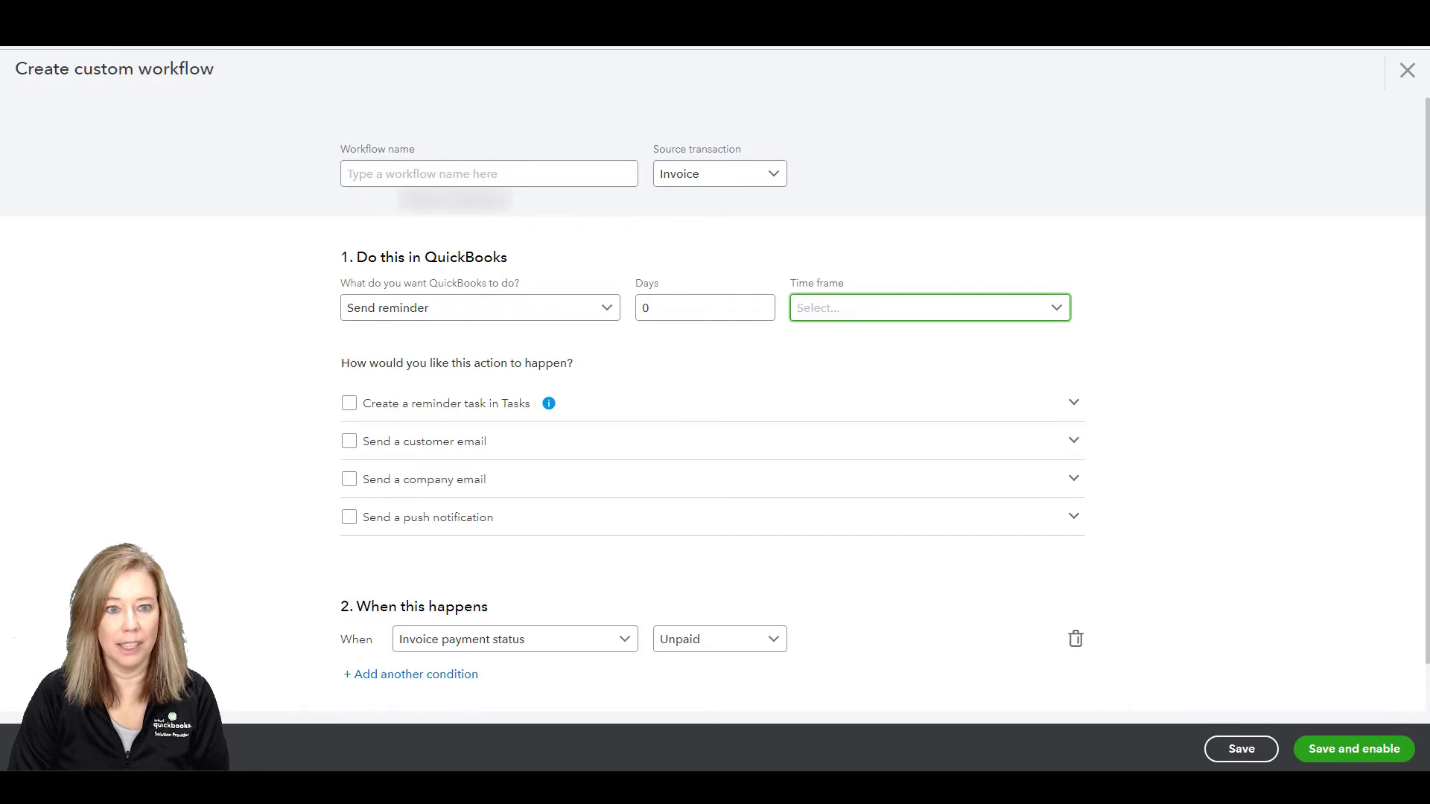
pyautogui.scroll(-1, 712, 447)
# - Try the reminder action checkboxes, ending with 'Create a reminder task in Tasks' checked
pyautogui.scroll(1, 712, 447)
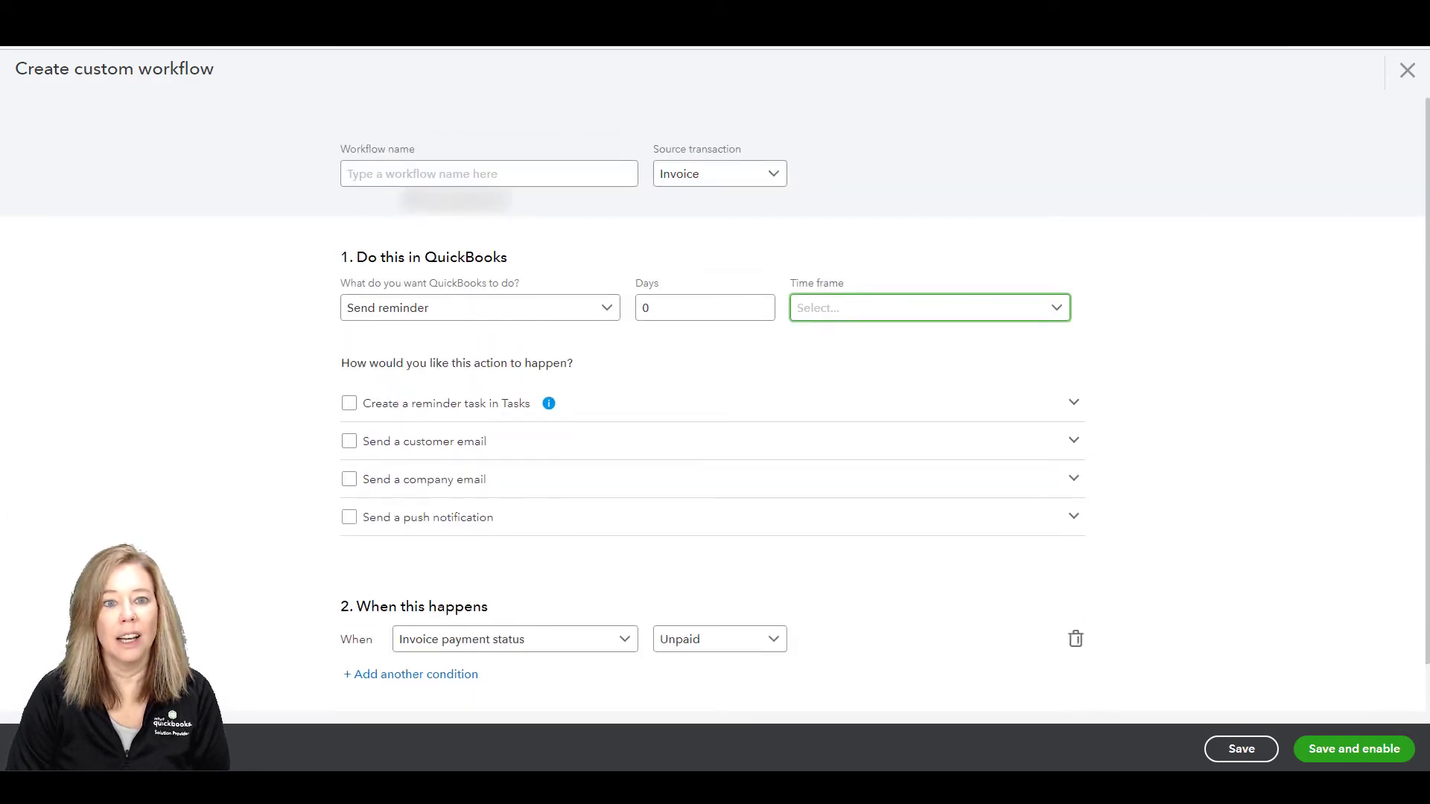
pyautogui.press('Tab')
pyautogui.press('space')
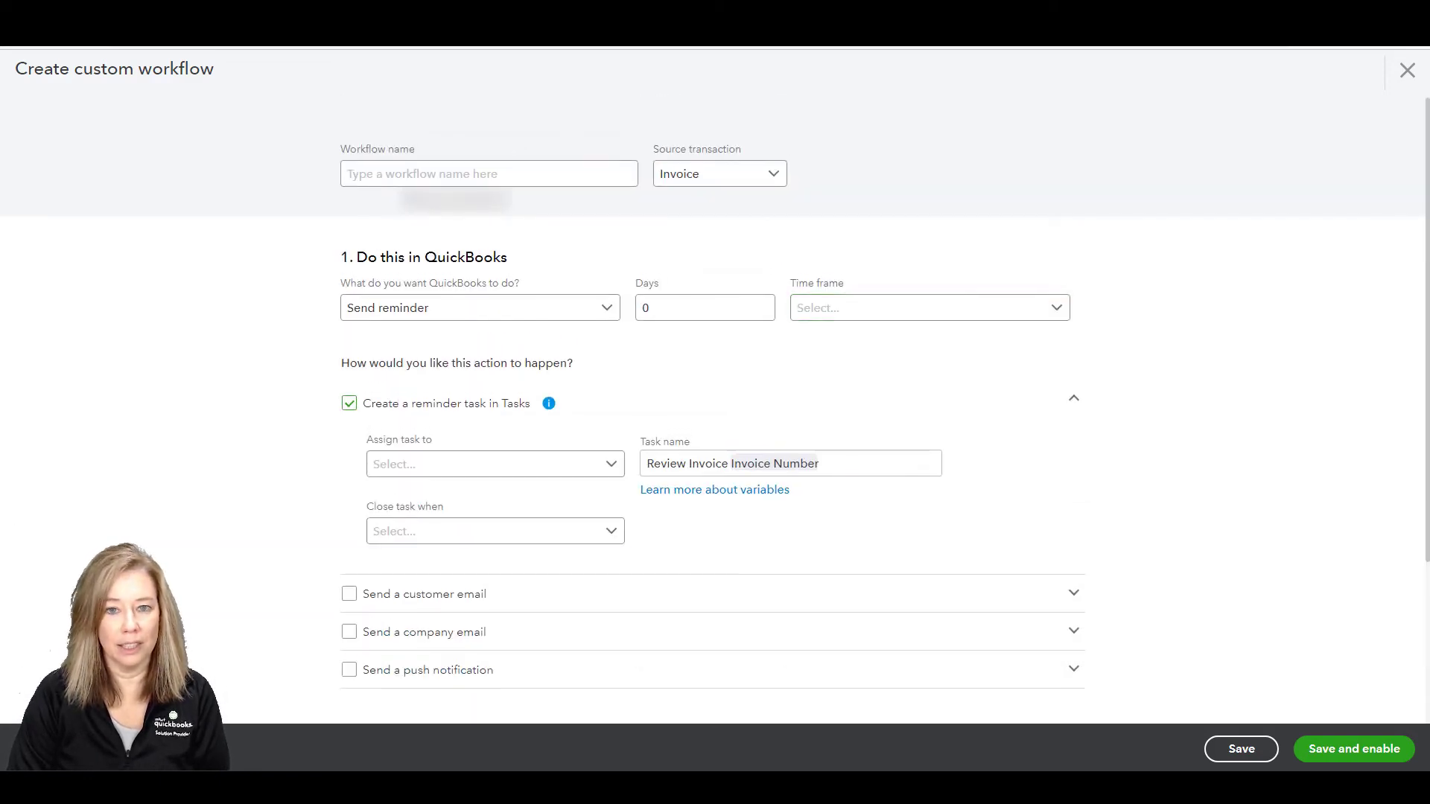
pyautogui.click(350, 402)
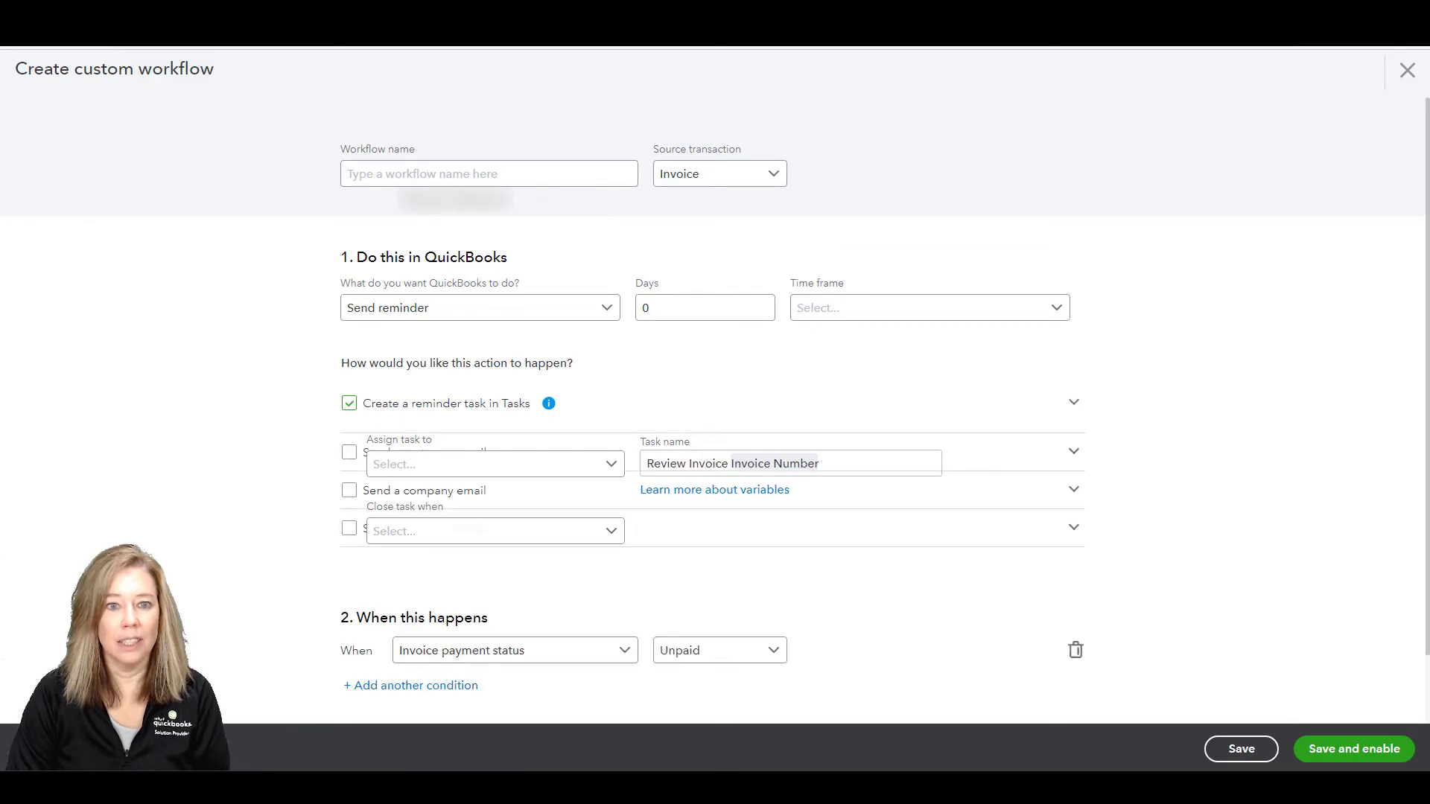
pyautogui.click(349, 440)
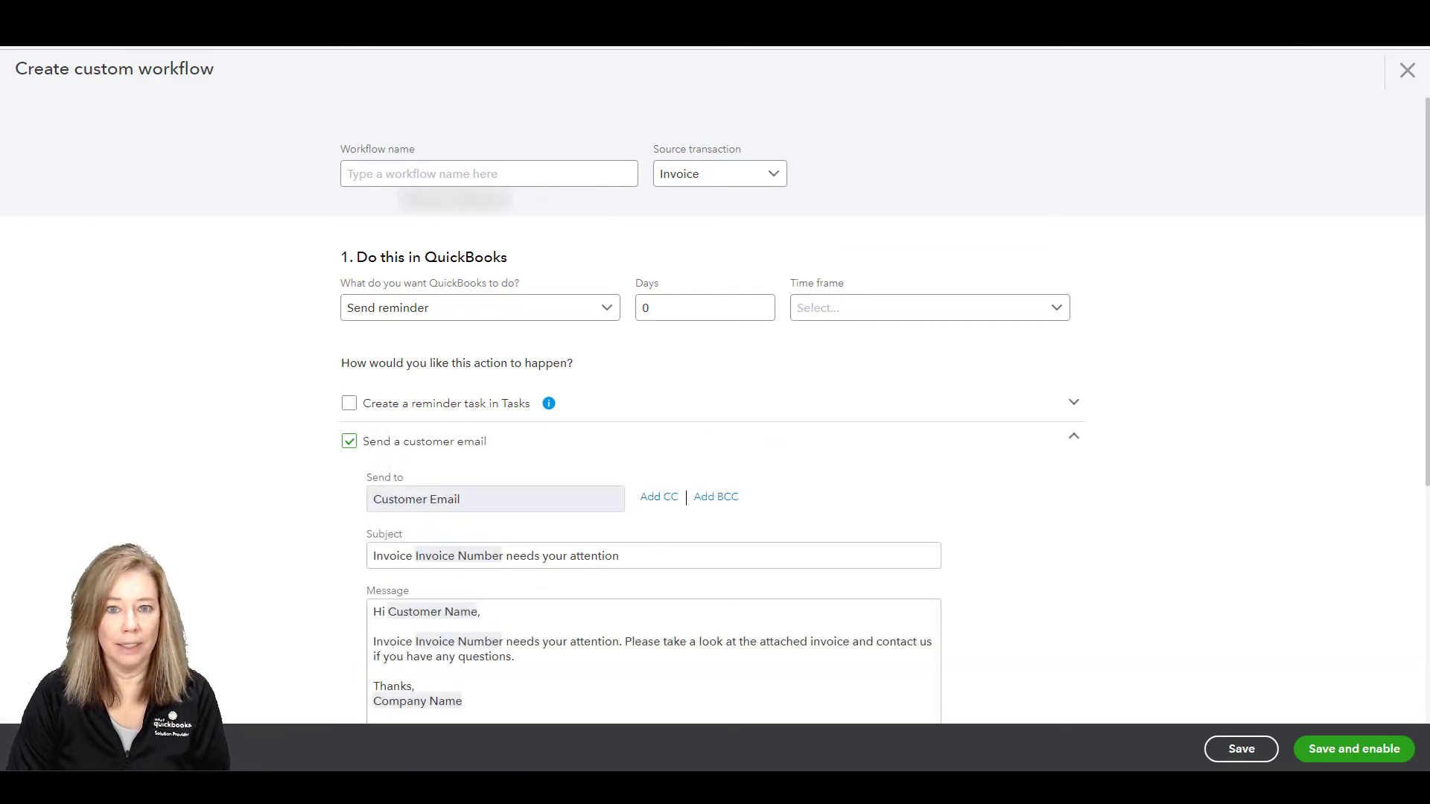
pyautogui.press('space')
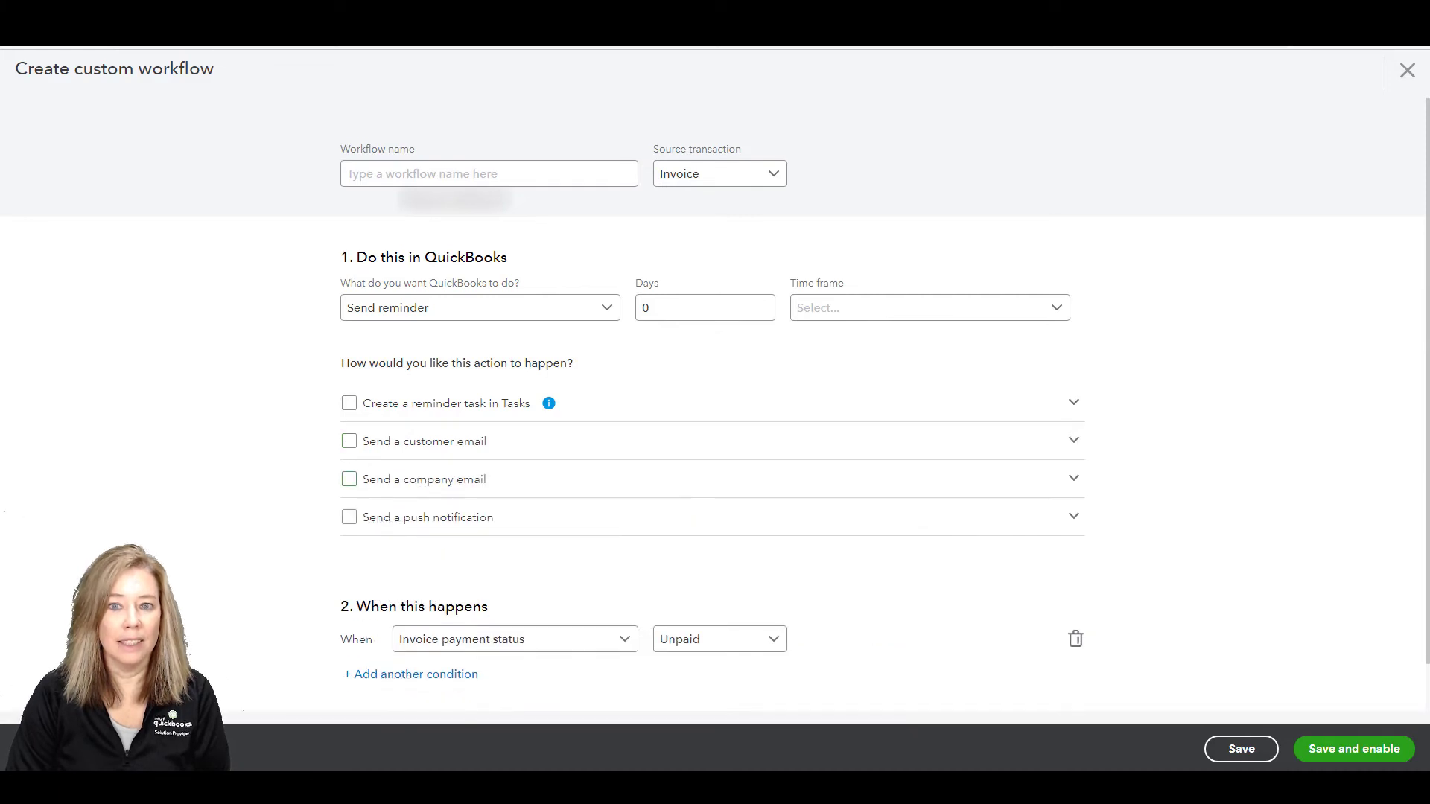
pyautogui.press('space')
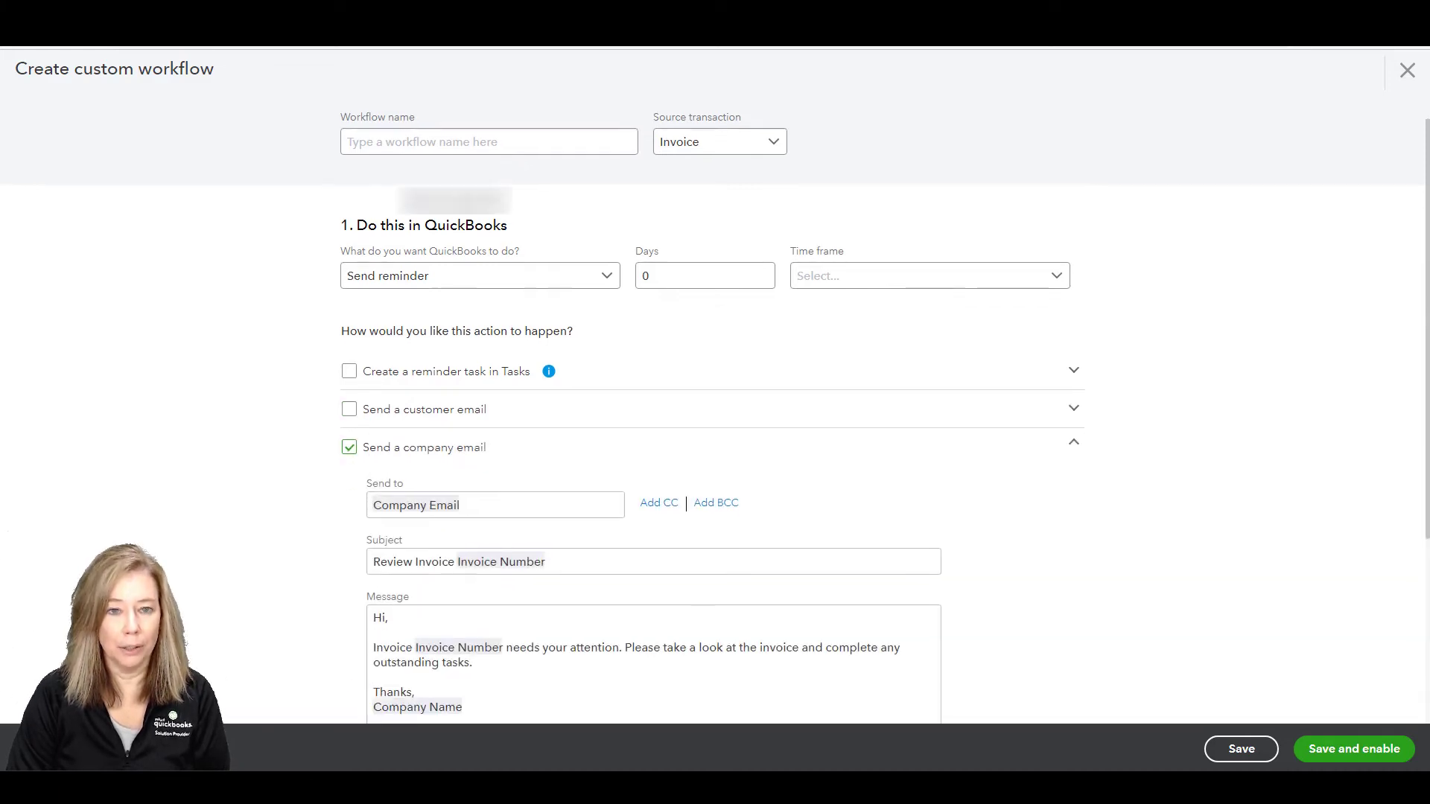
pyautogui.scroll(-3, 712, 447)
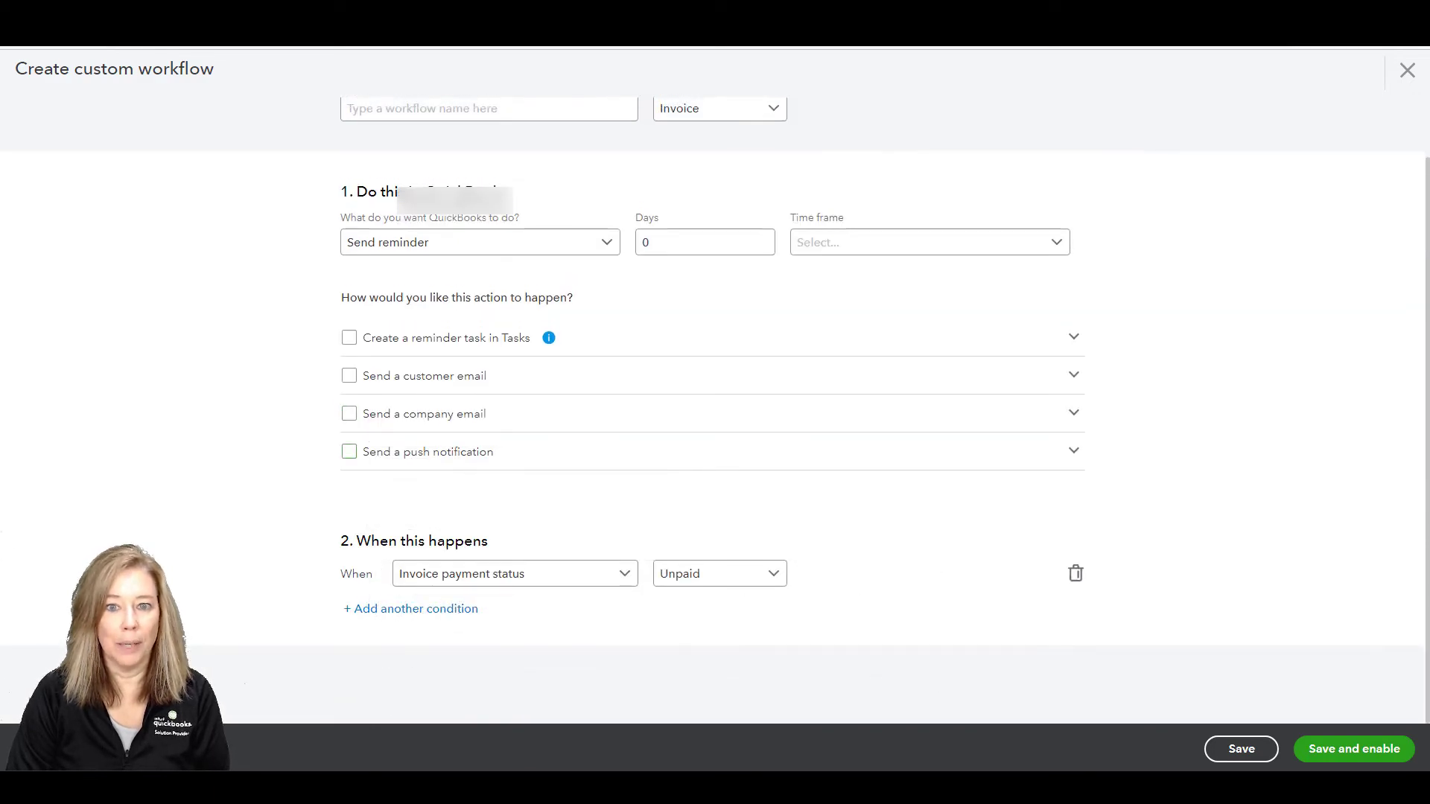
pyautogui.click(350, 451)
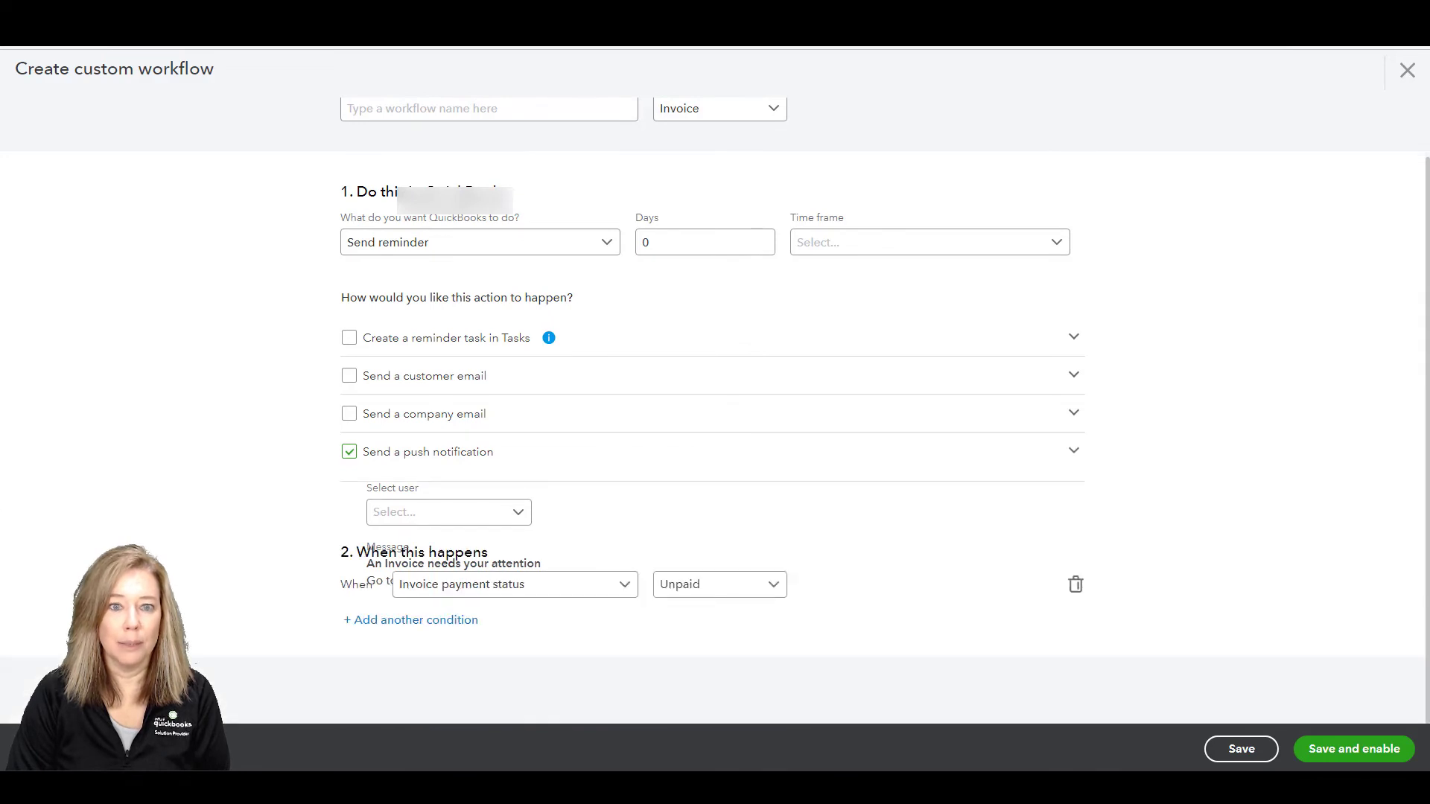
pyautogui.click(349, 337)
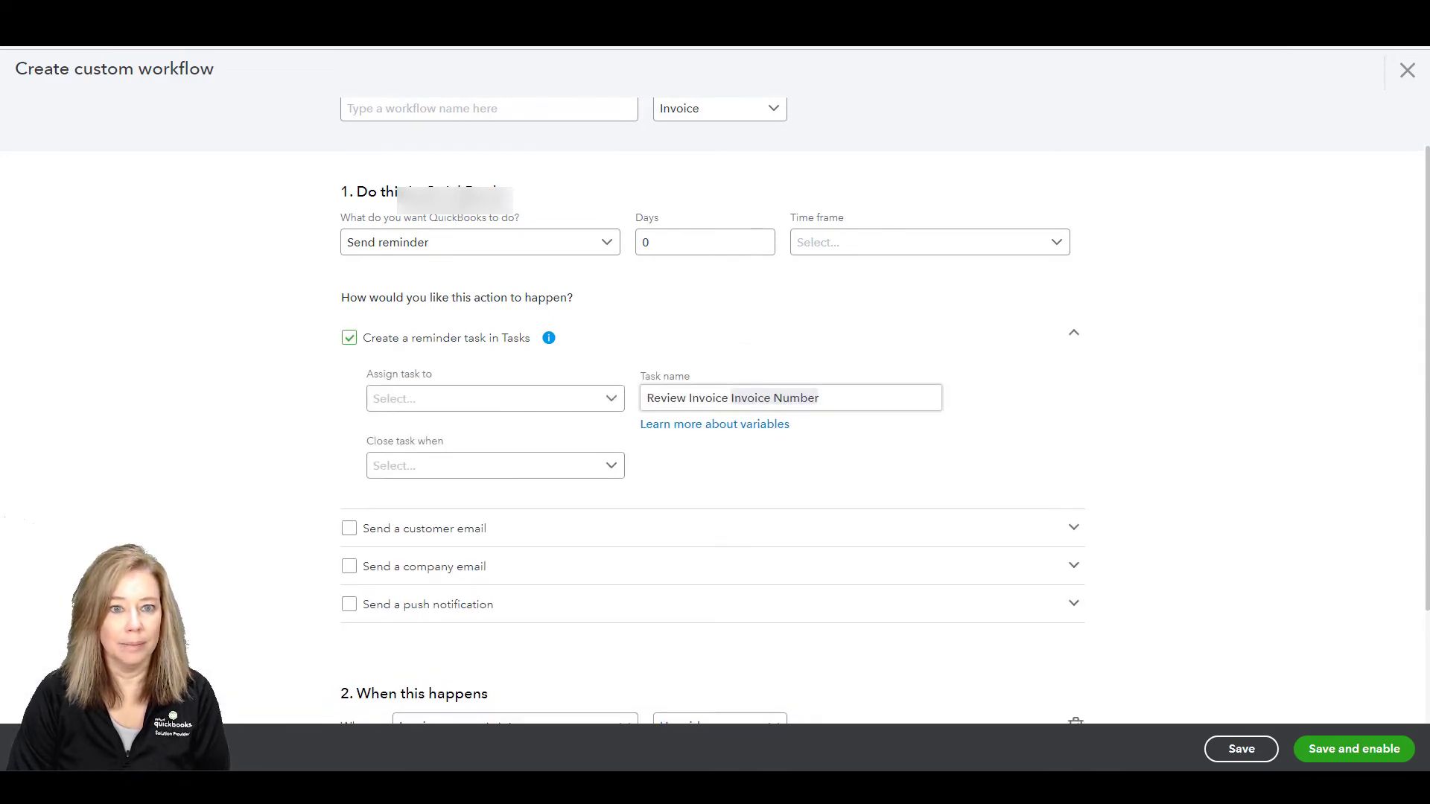
# - Rebuild the task name as 'Review Invoice' followed by the Invoice Number variable
pyautogui.click(819, 397)
pyautogui.press('BackSpace')
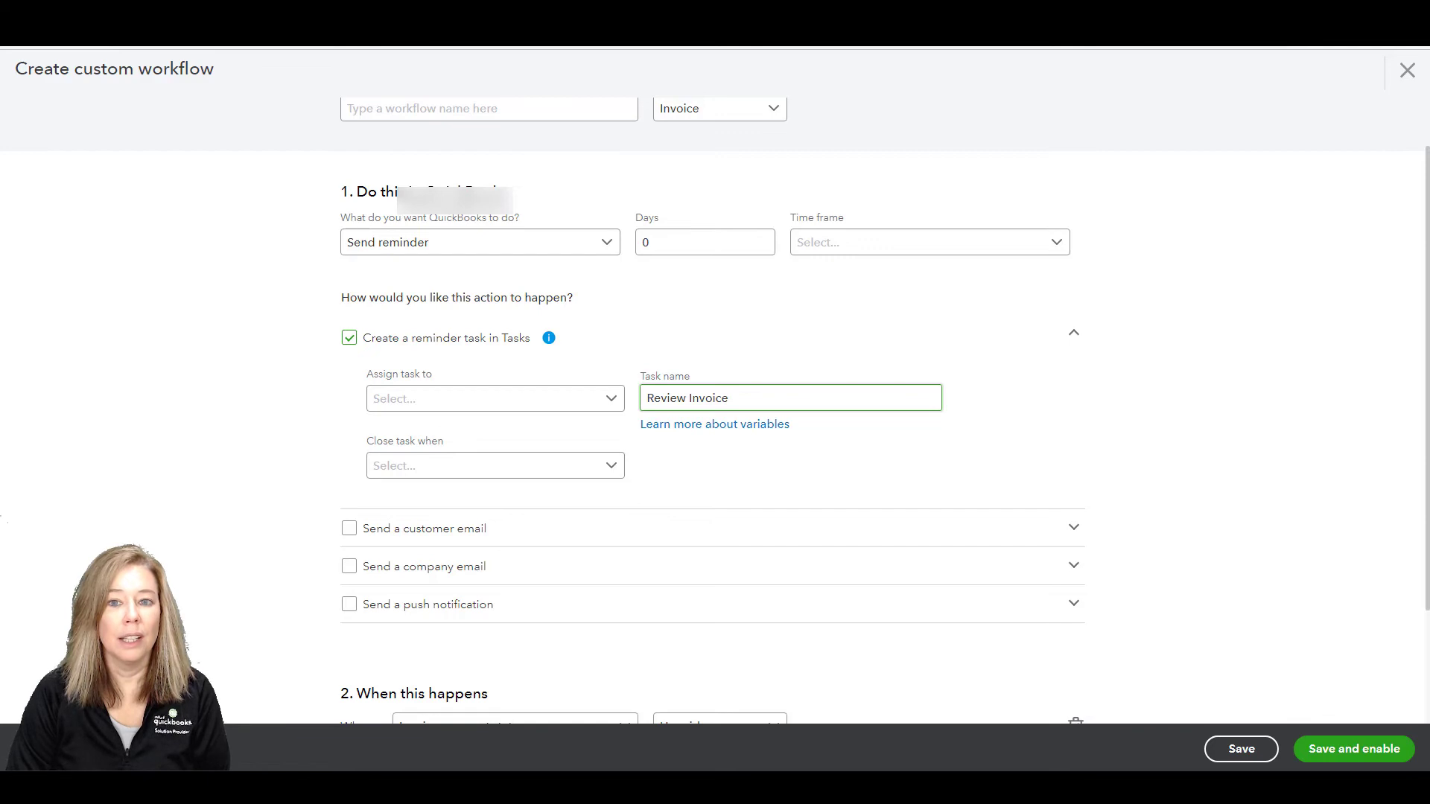
pyautogui.write('#')
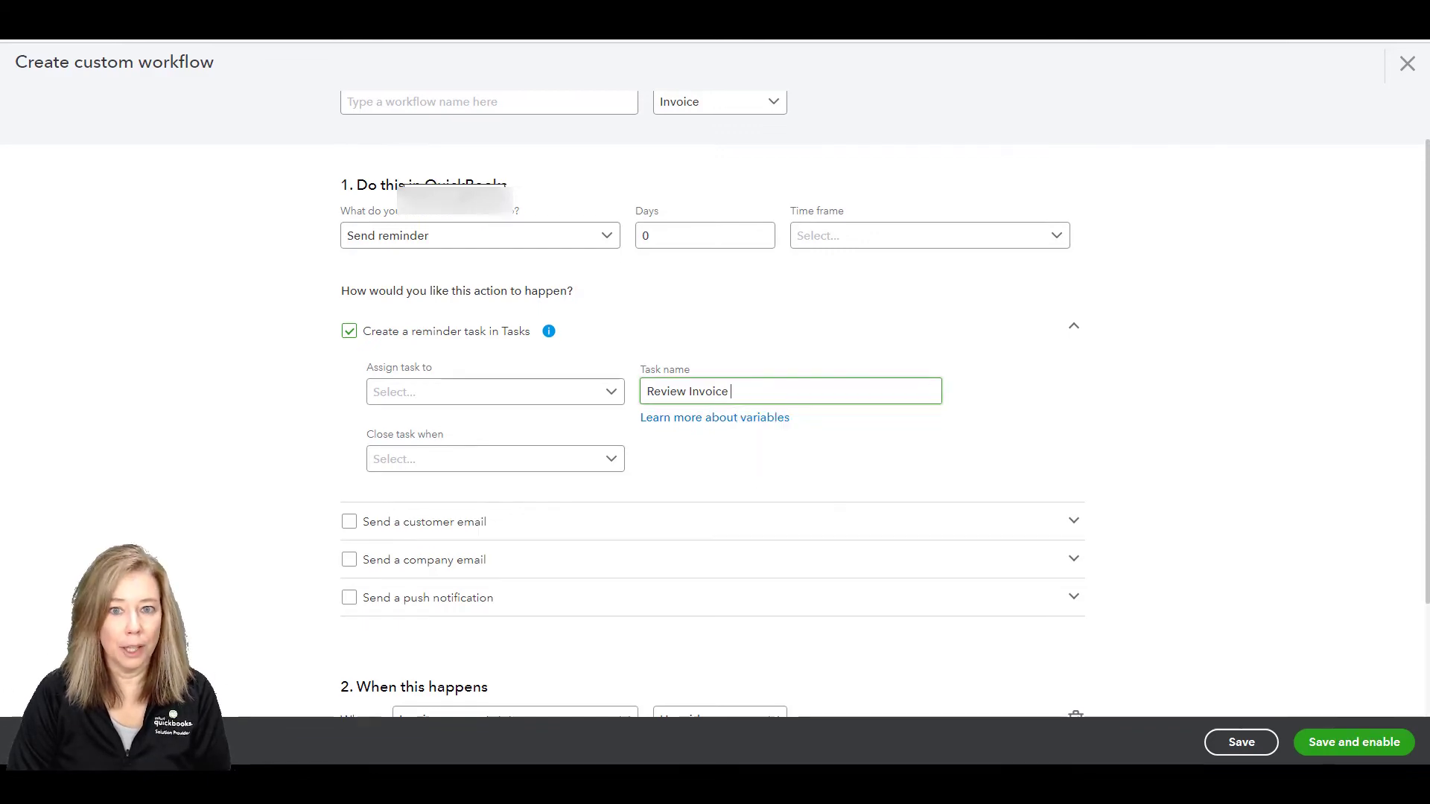
pyautogui.write('#')
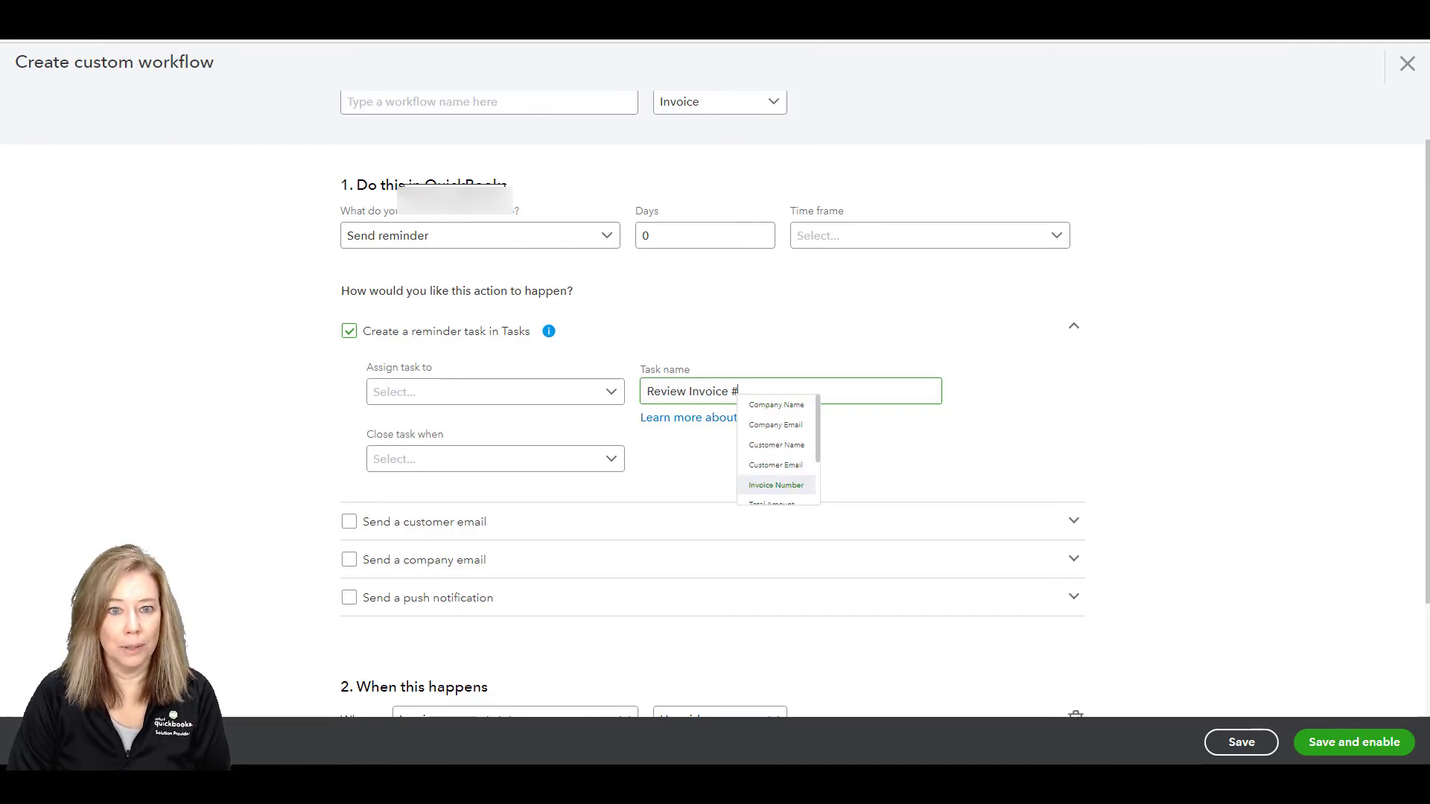
pyautogui.press('Return')
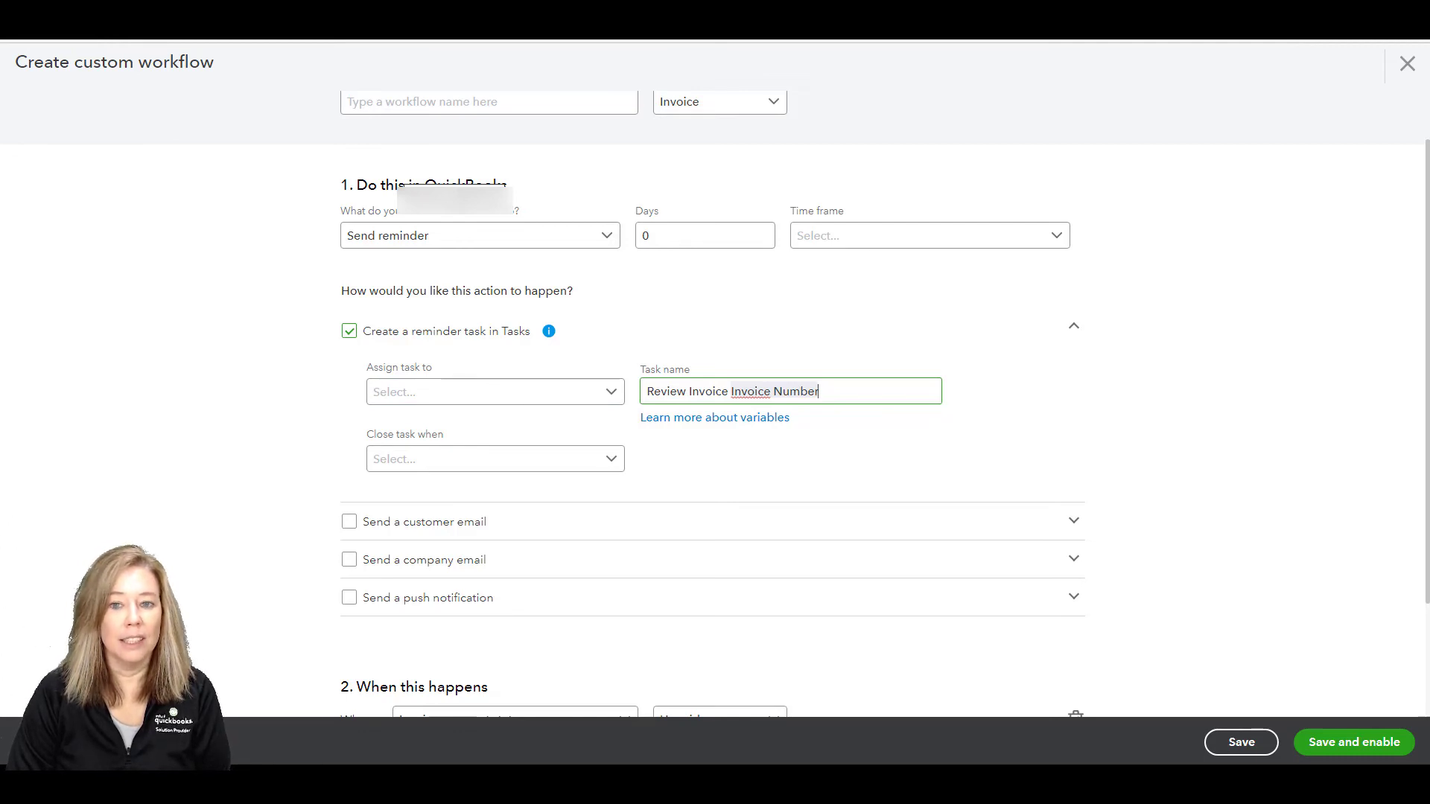
# - Inspect the Assign task to and Close task when options, then uncheck the reminder task
pyautogui.click(495, 392)
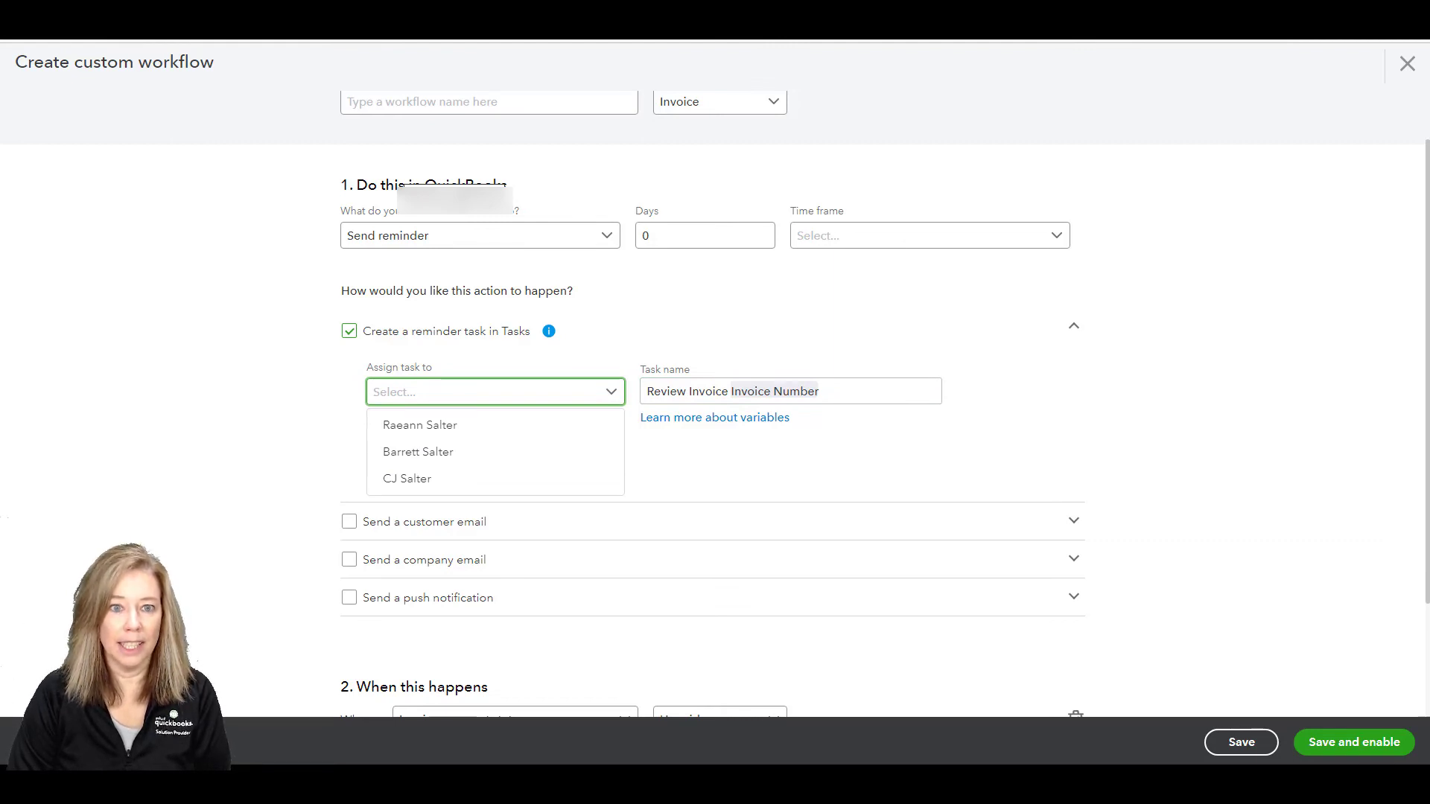
pyautogui.press('Escape')
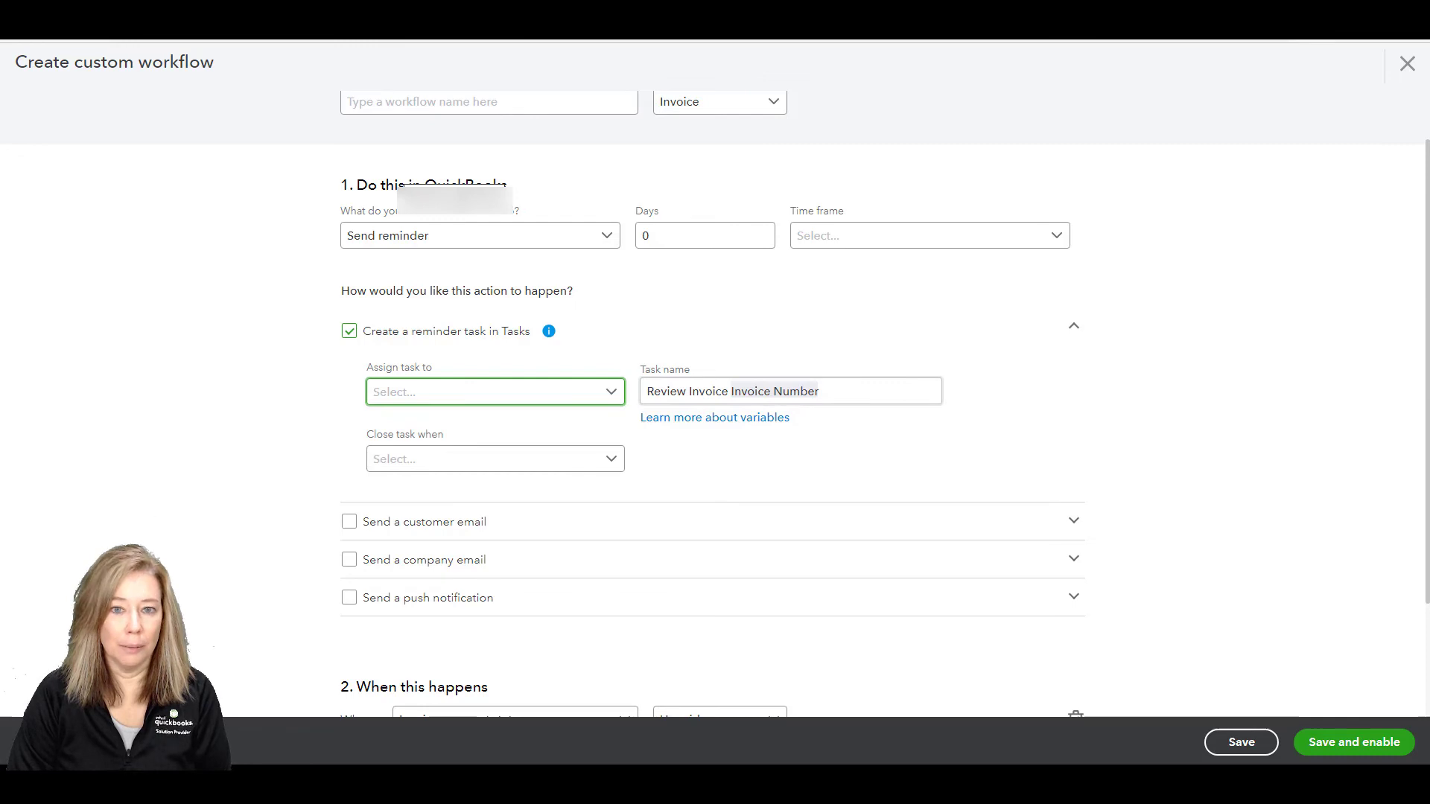
pyautogui.click(856, 391)
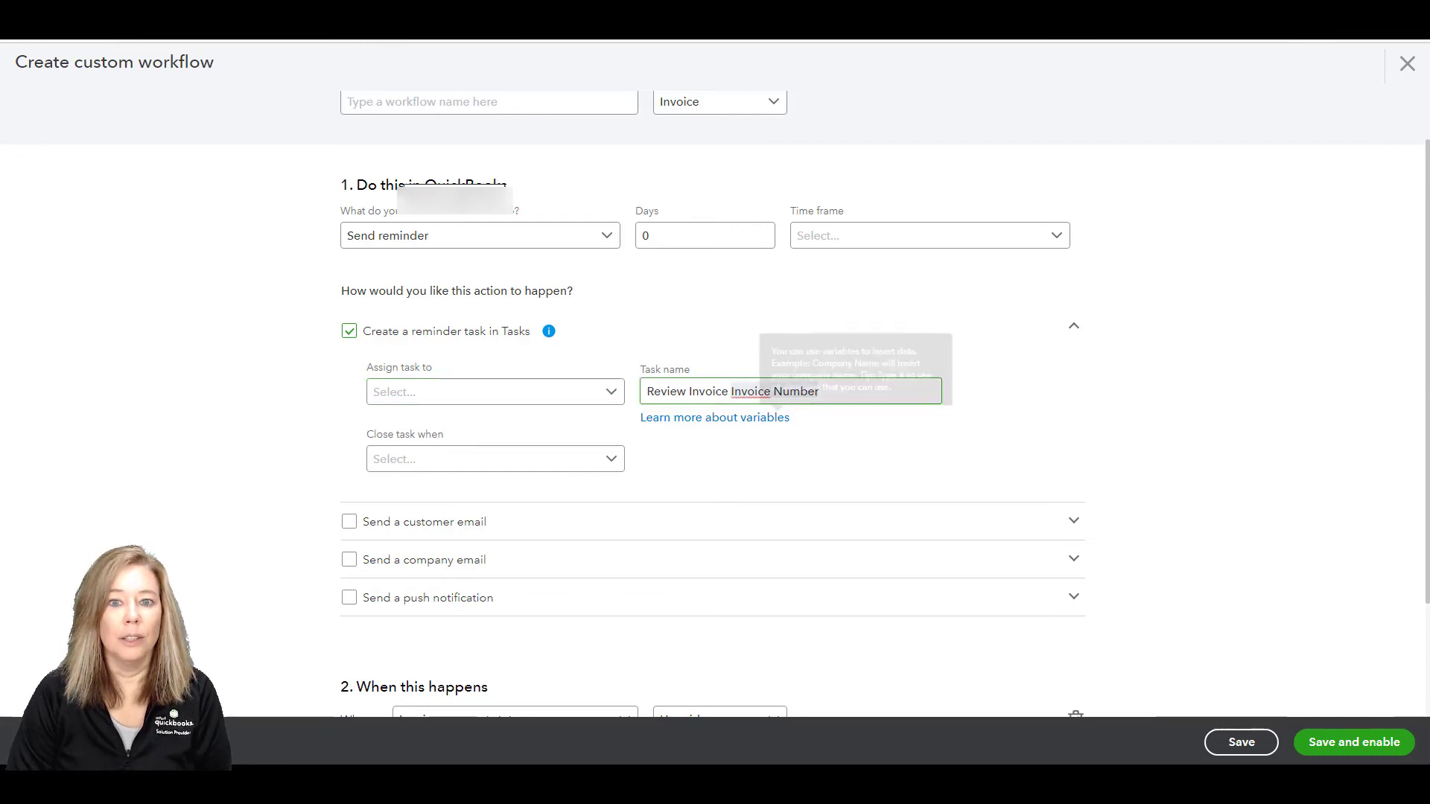
pyautogui.click(611, 458)
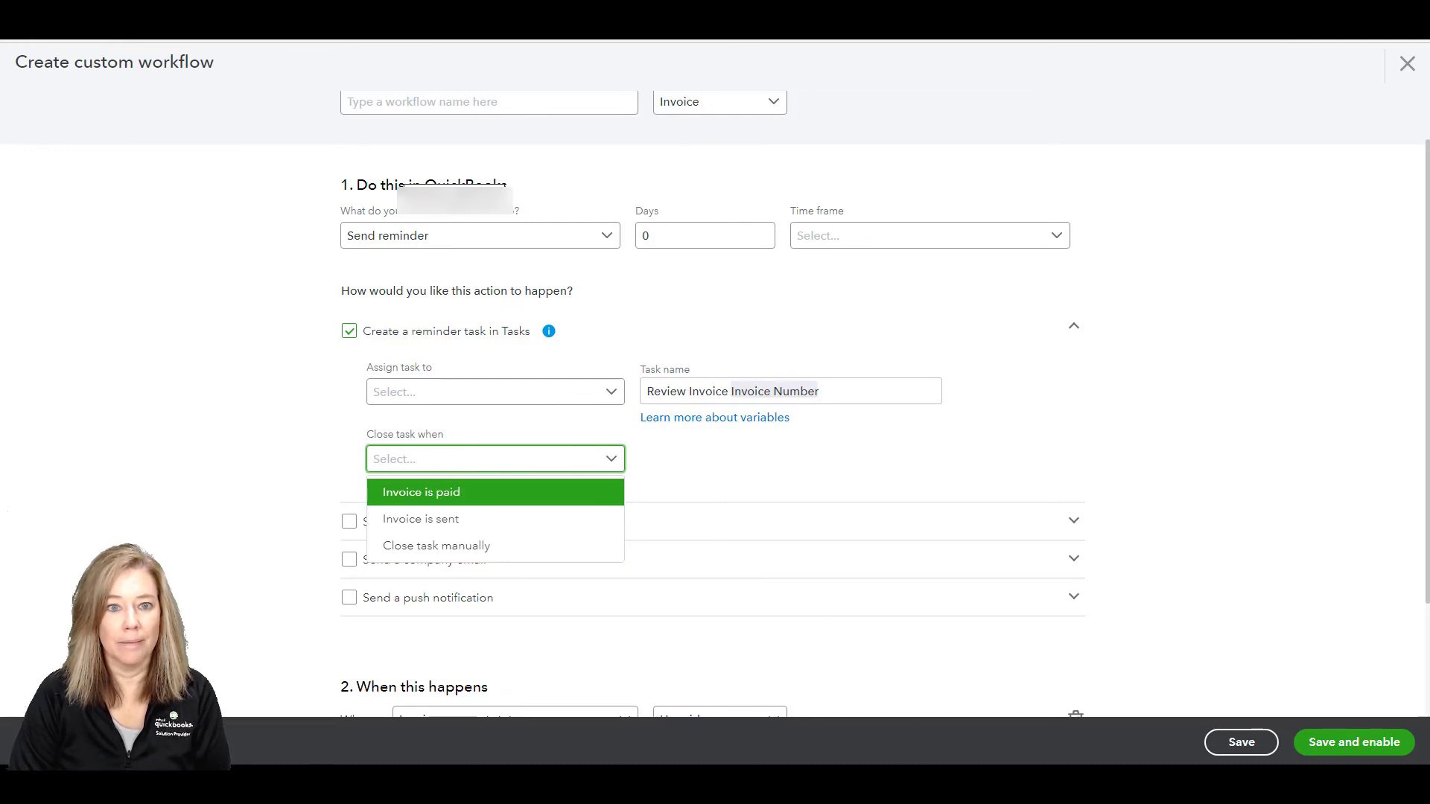
pyautogui.press('Escape')
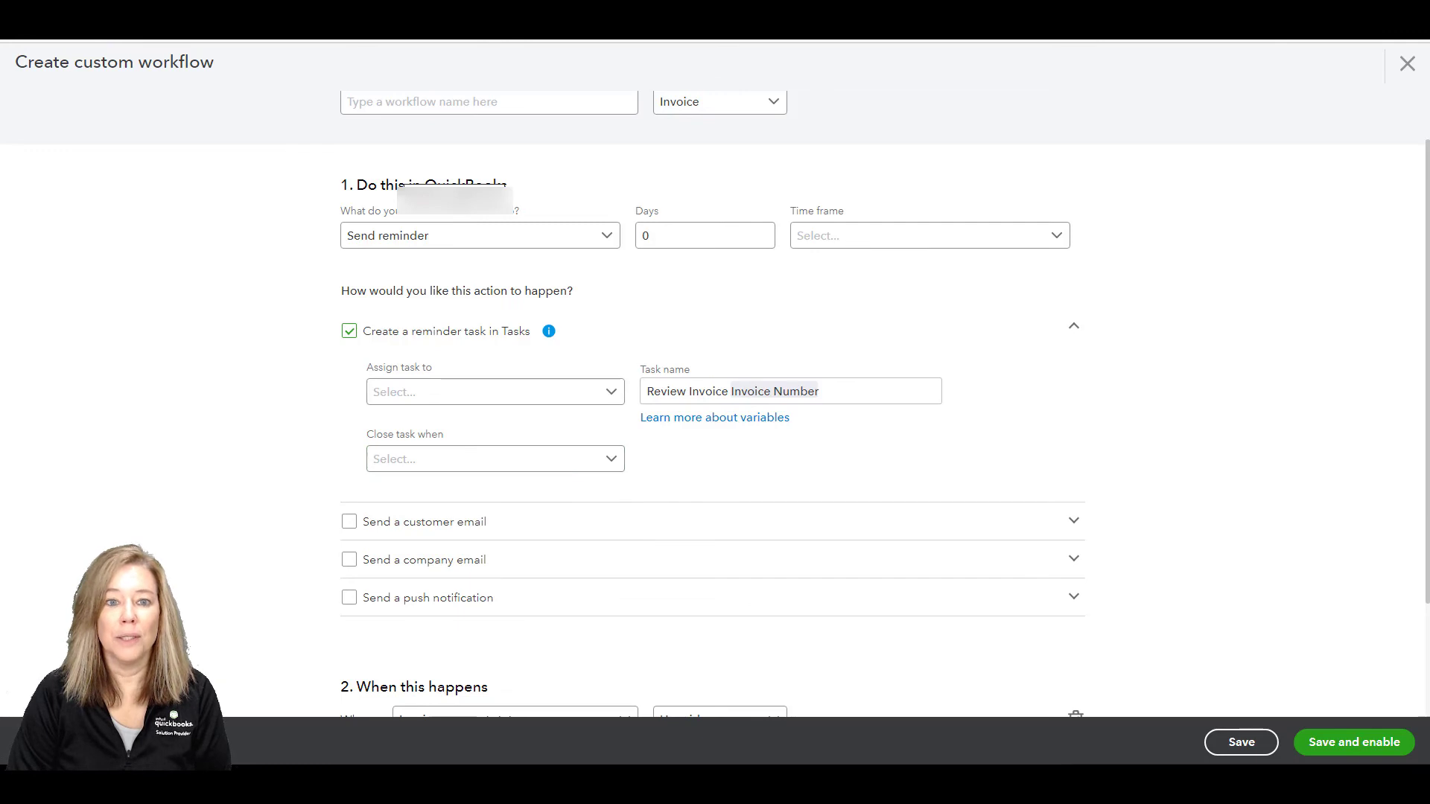
pyautogui.click(349, 331)
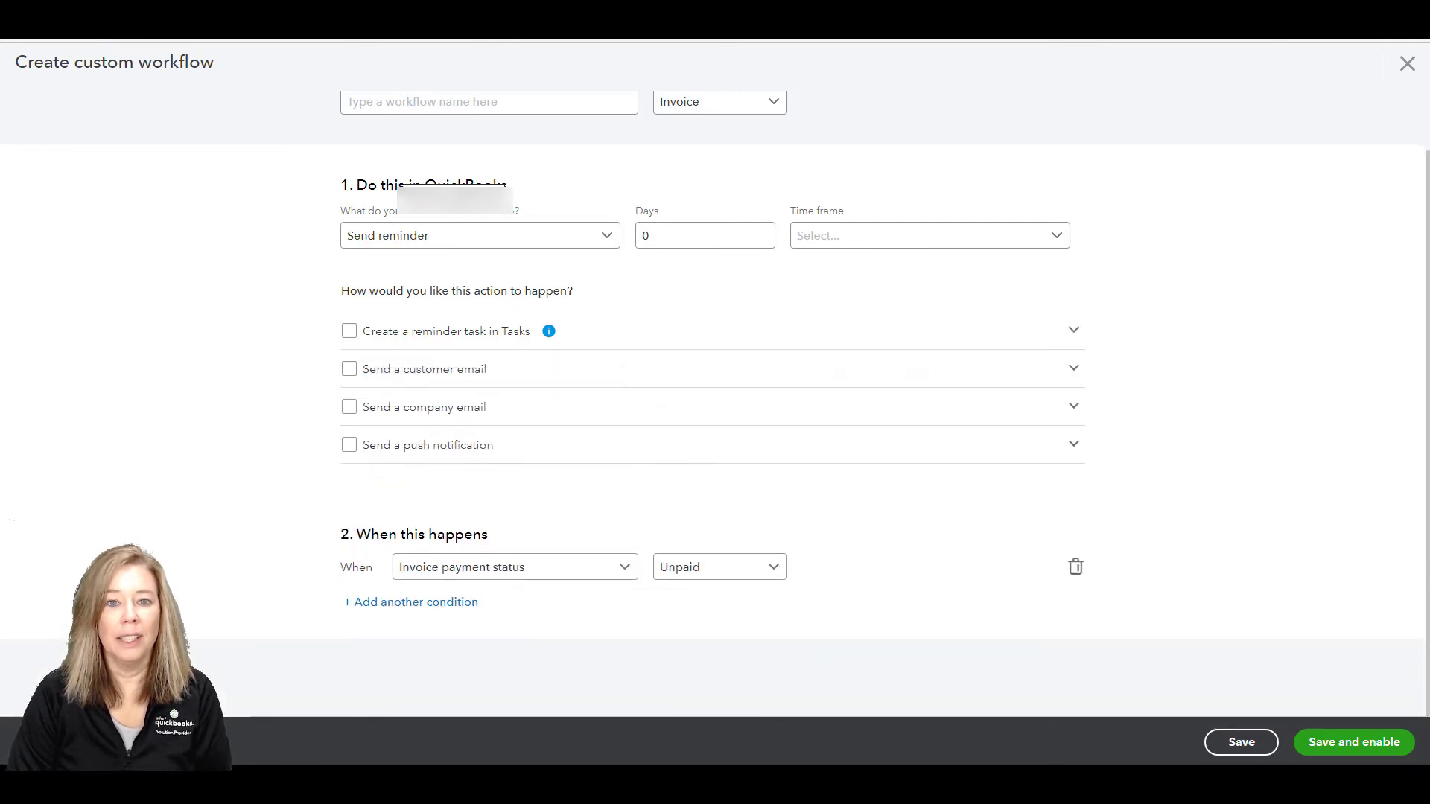
# - Turn on the customer email and review its subject and message
pyautogui.press('space')
pyautogui.scroll(-3, 715, 402)
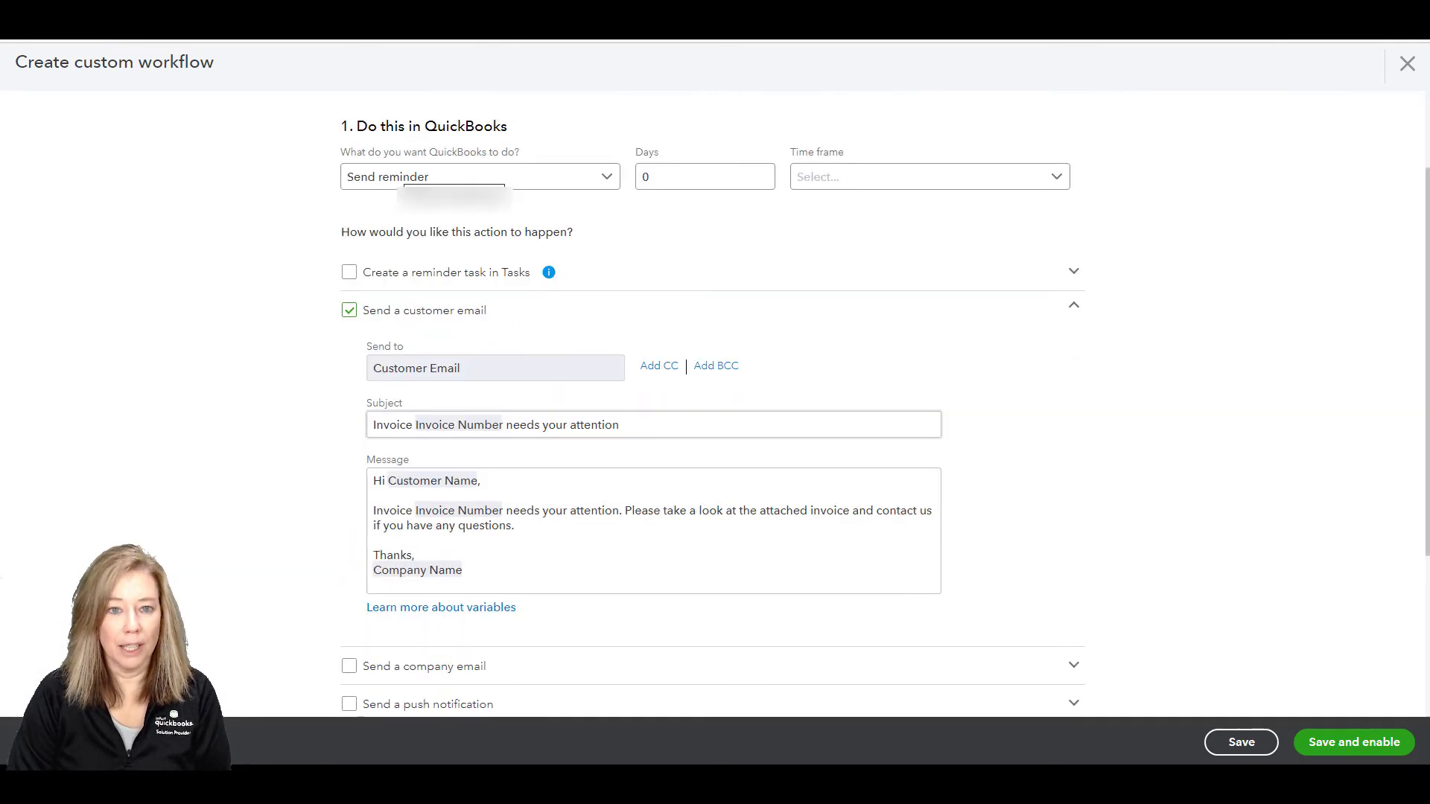
pyautogui.press('Tab')
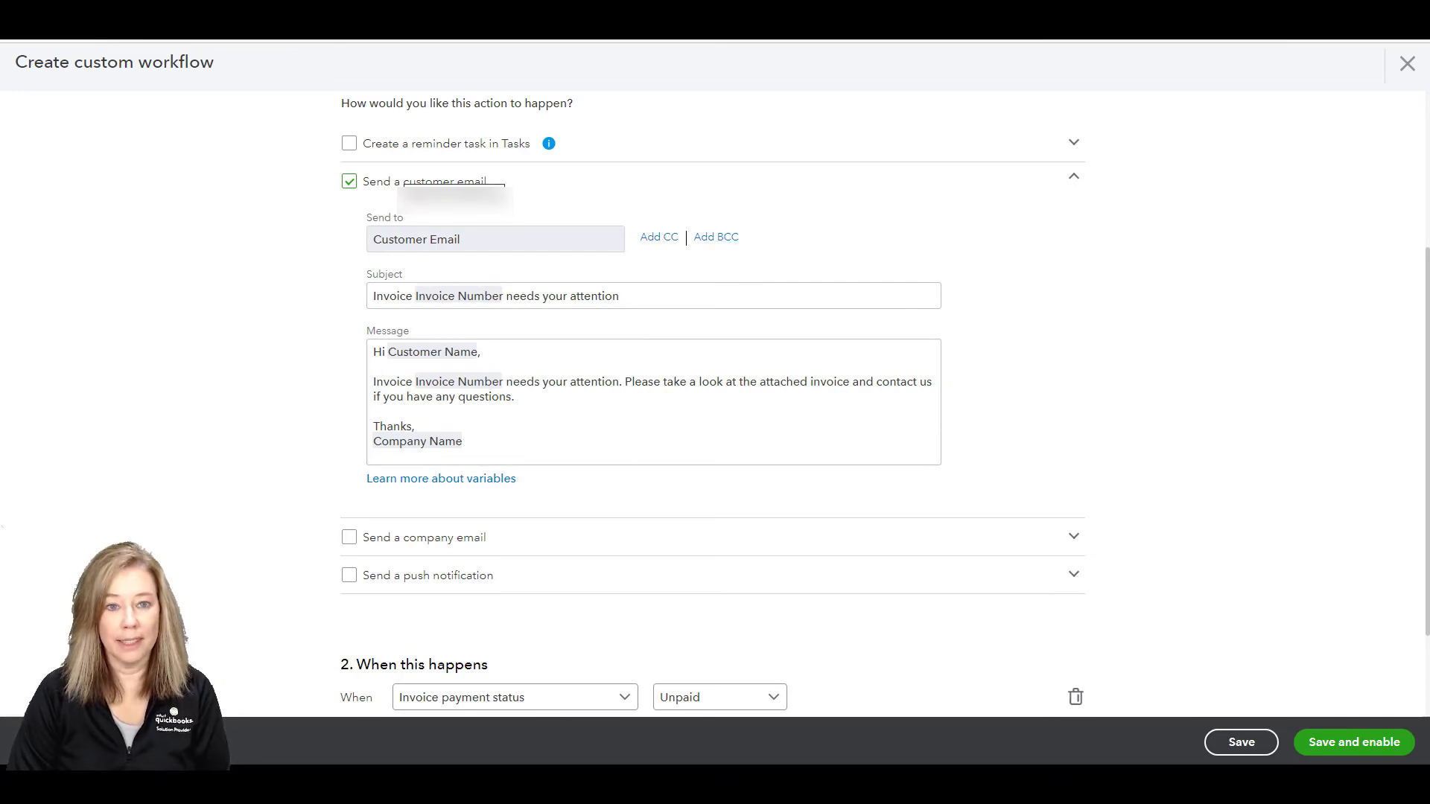
pyautogui.click(623, 296)
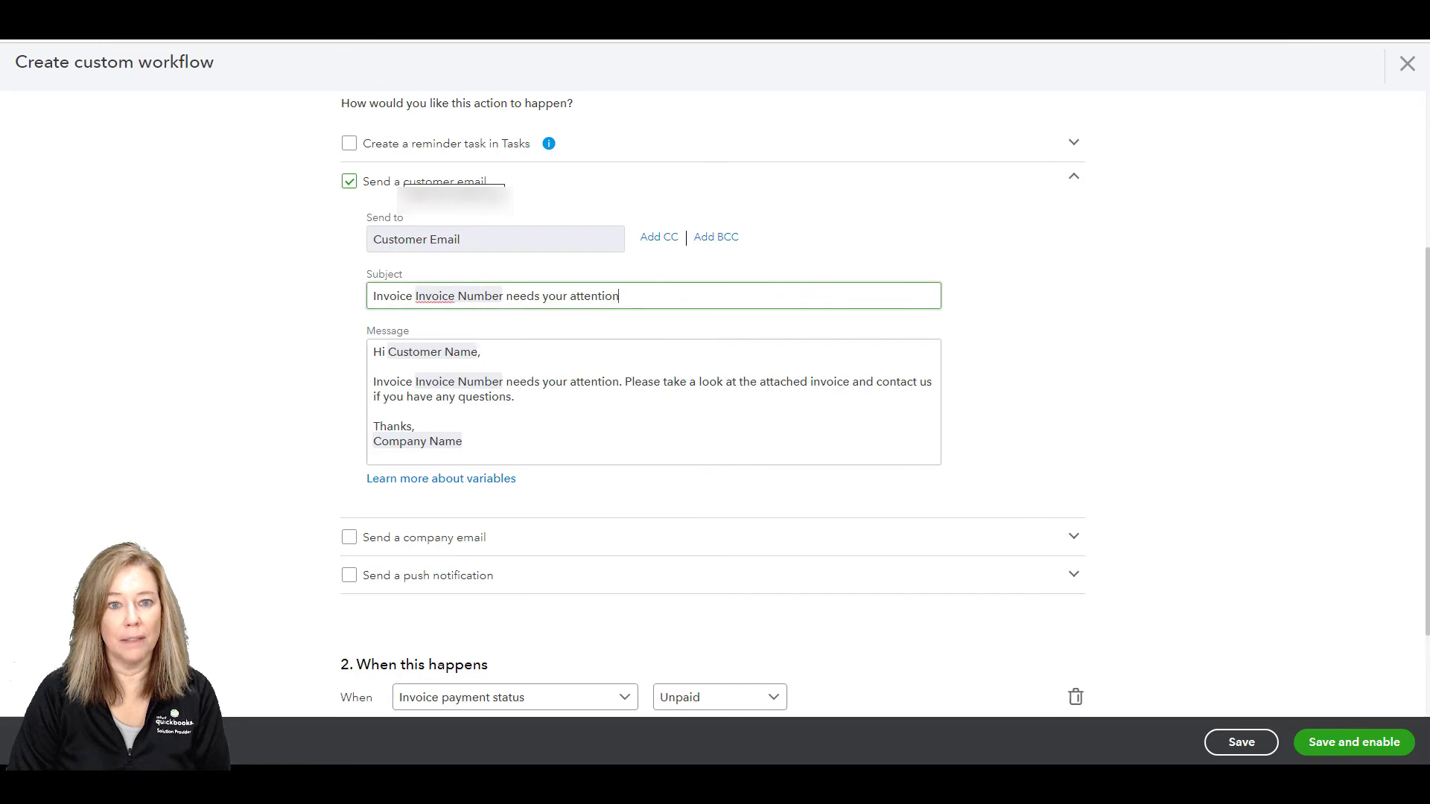
pyautogui.click(484, 353)
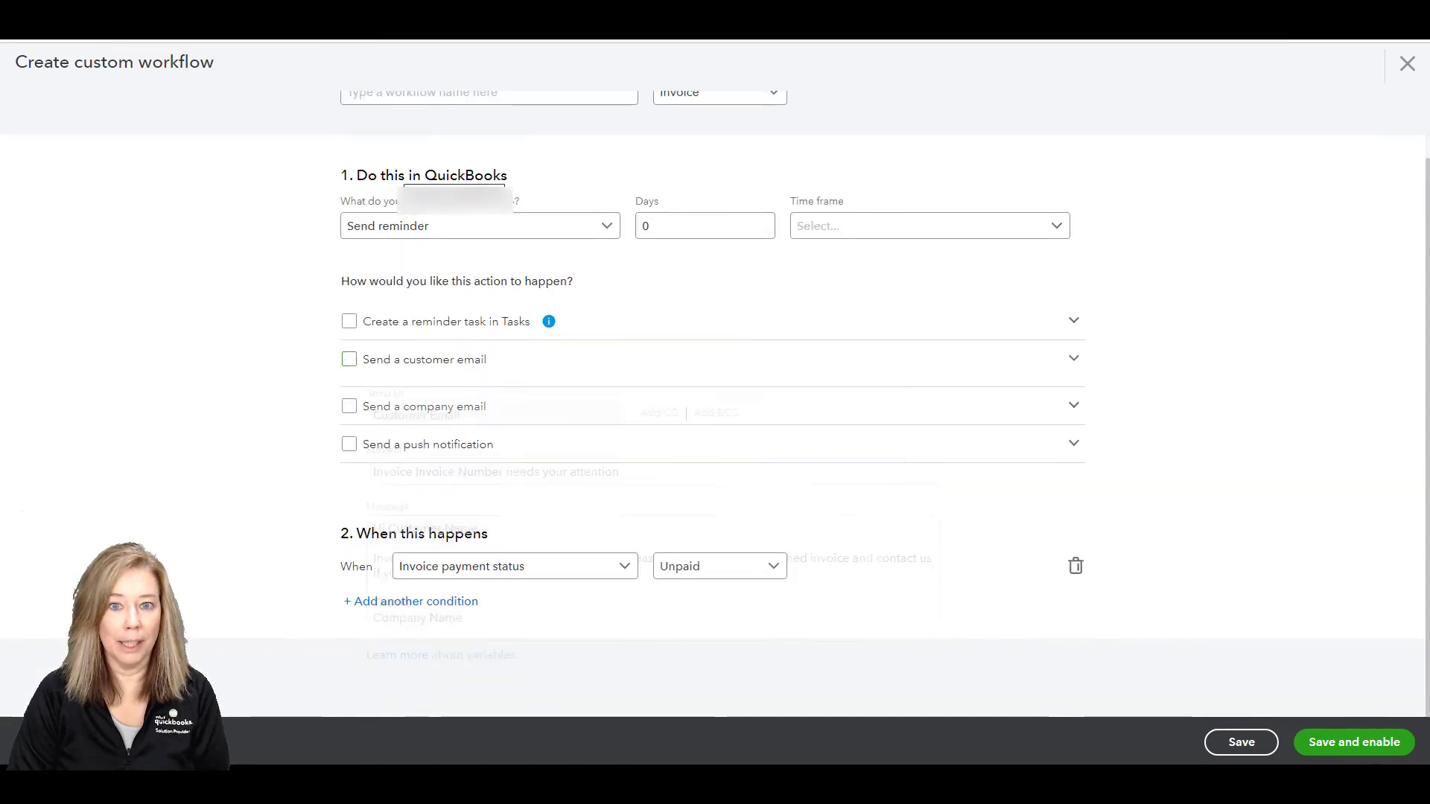
# - Turn on and review the company email, then enable the push notification
pyautogui.click(349, 407)
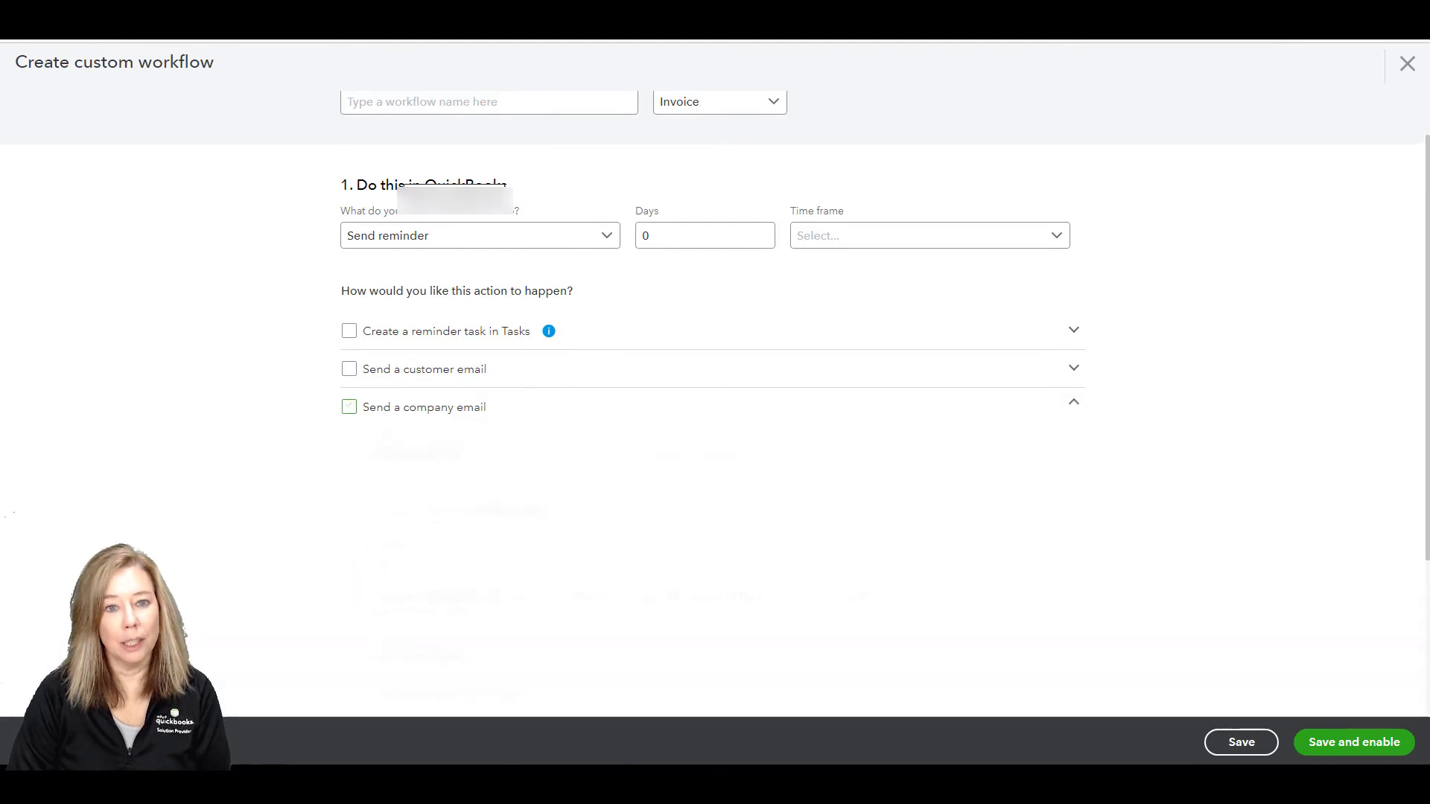
pyautogui.scroll(-1, 713, 404)
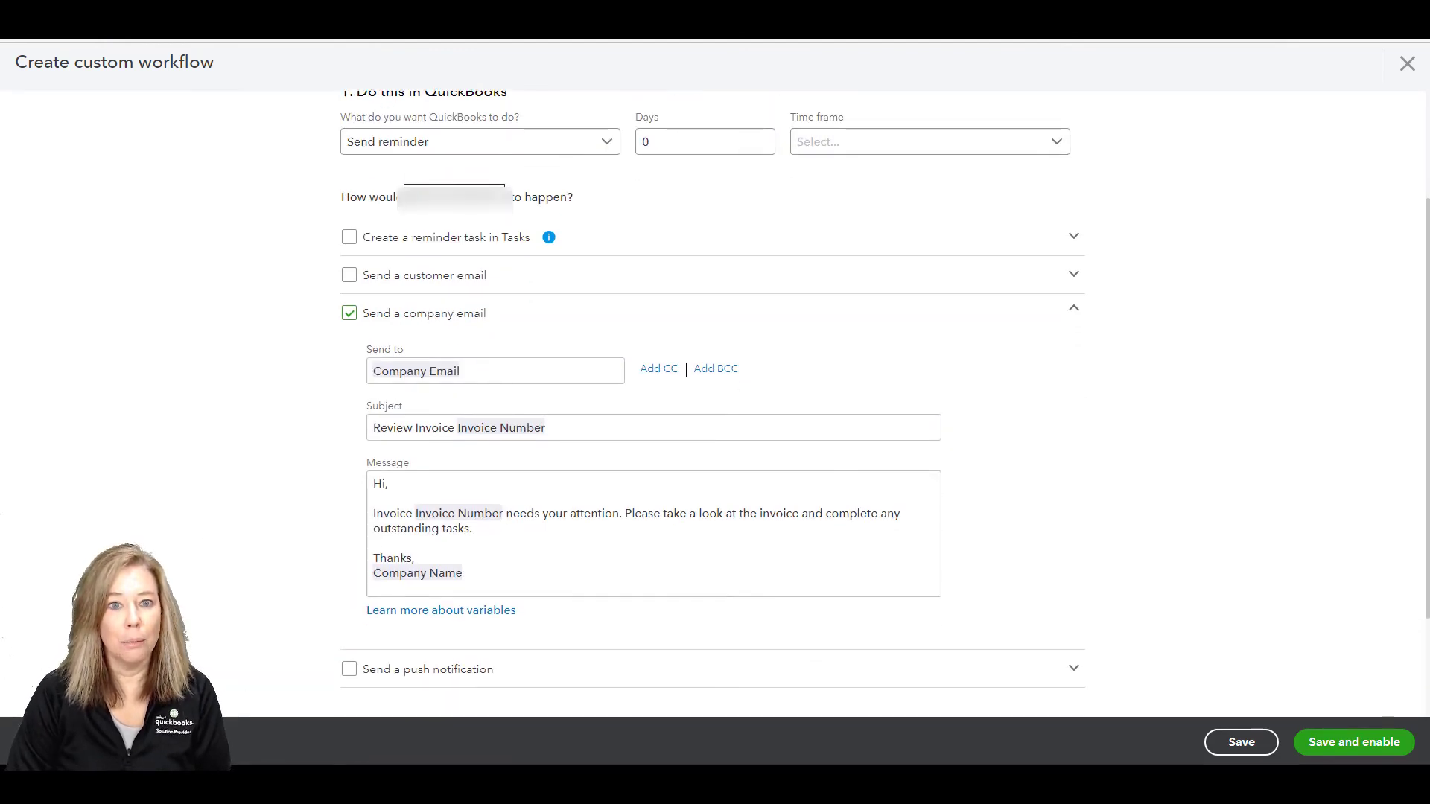
pyautogui.click(548, 428)
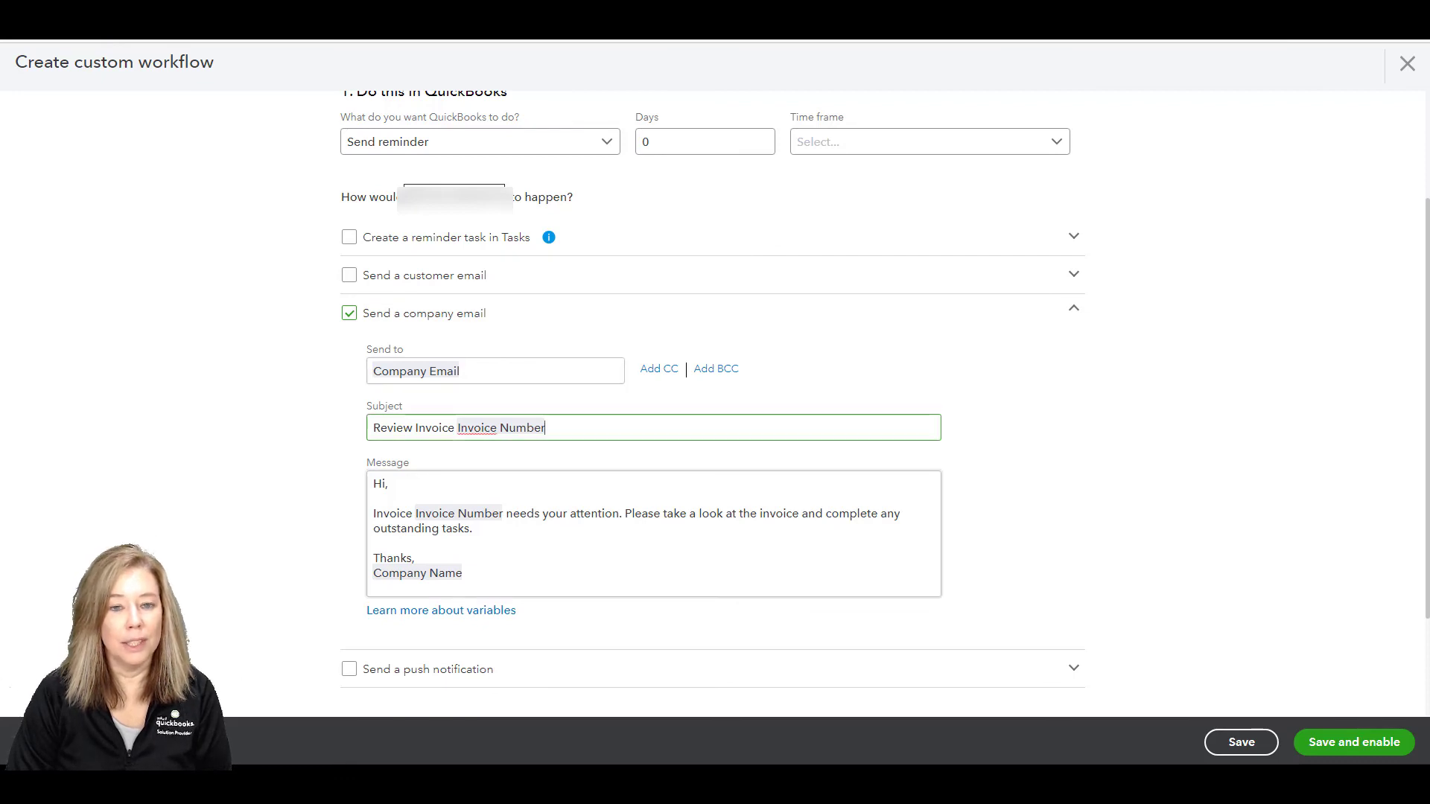
pyautogui.click(389, 484)
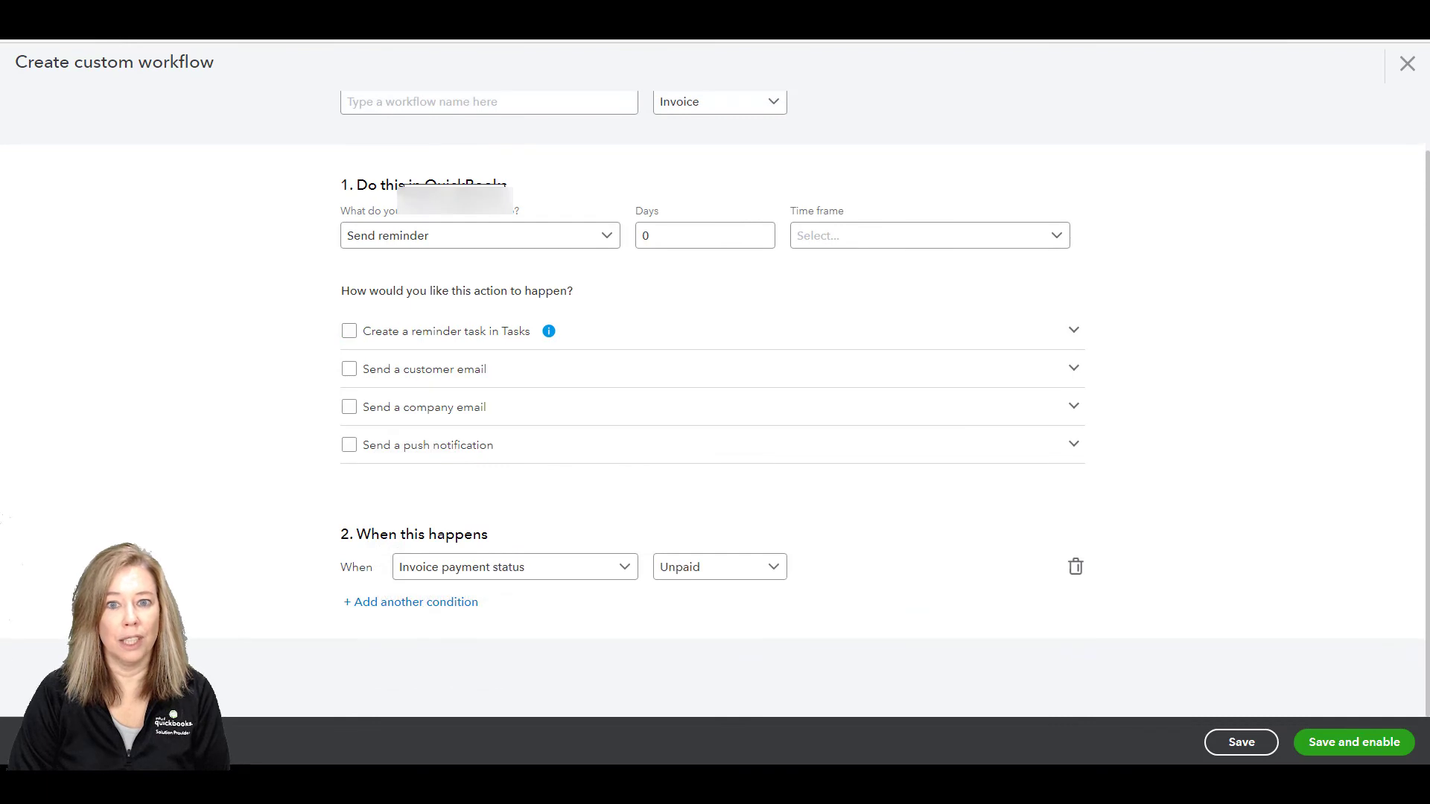
pyautogui.click(349, 446)
pyautogui.scroll(-1, 715, 402)
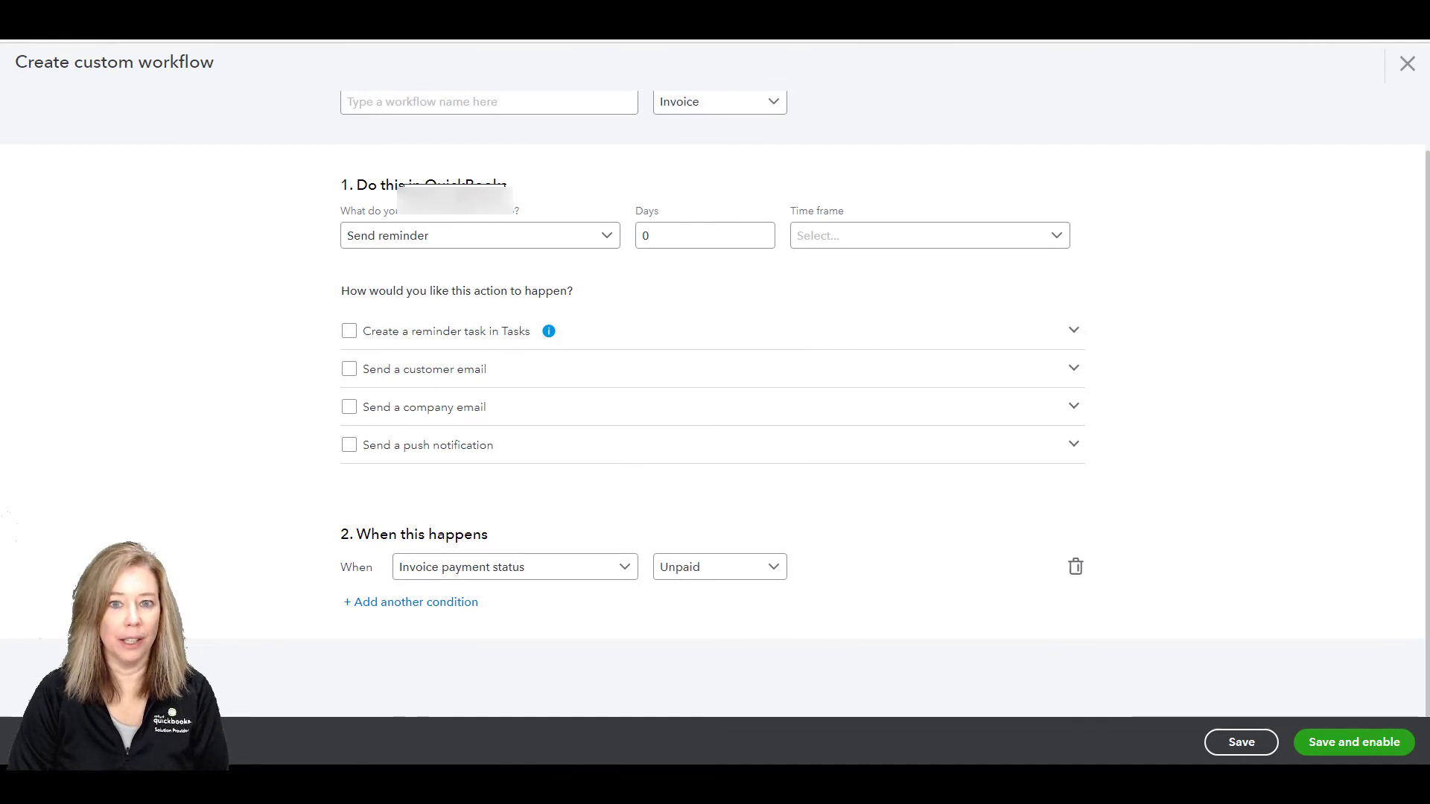
# - Keep the Invoice payment status is Unpaid condition, then add a new condition row without choosing a field
pyautogui.click(624, 566)
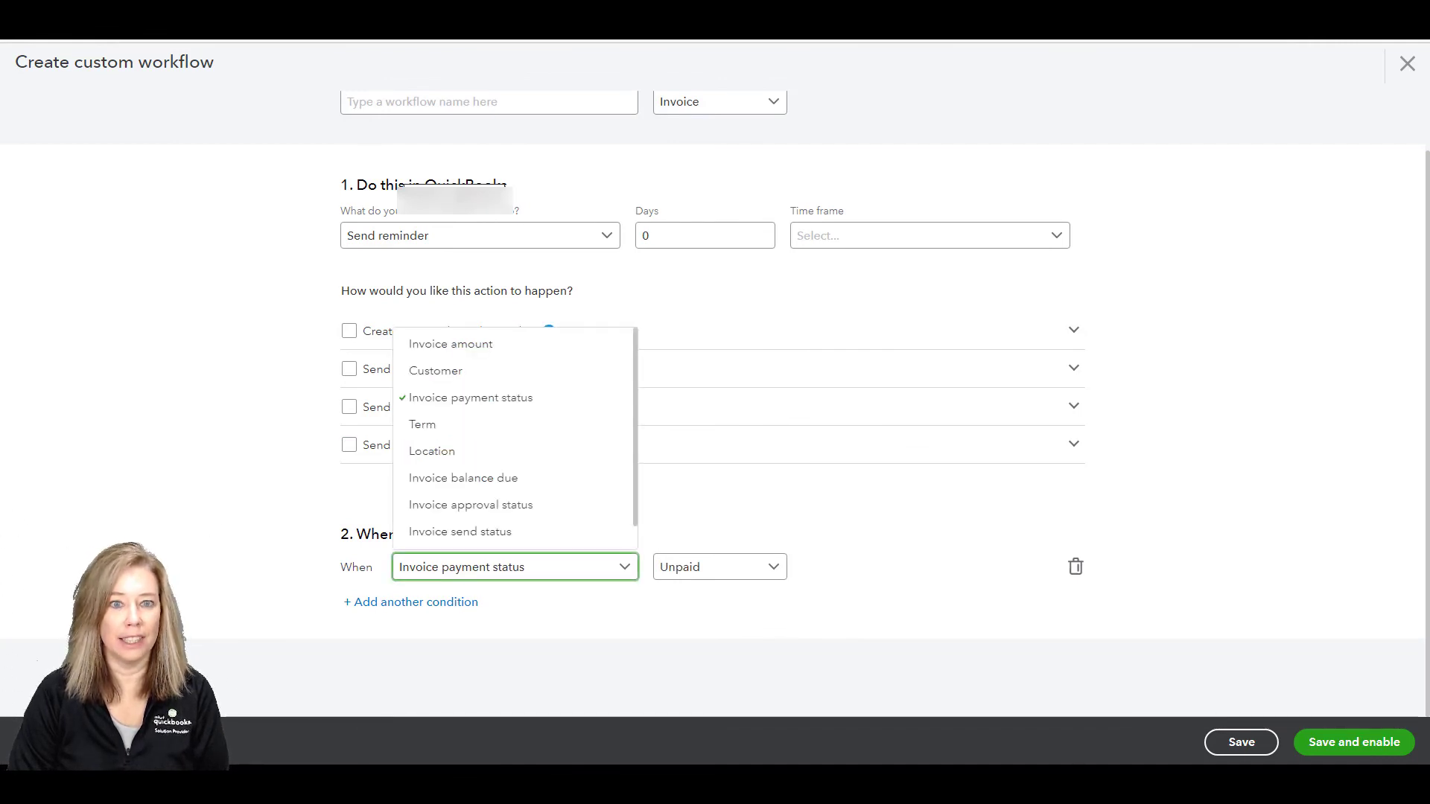
pyautogui.press('Escape')
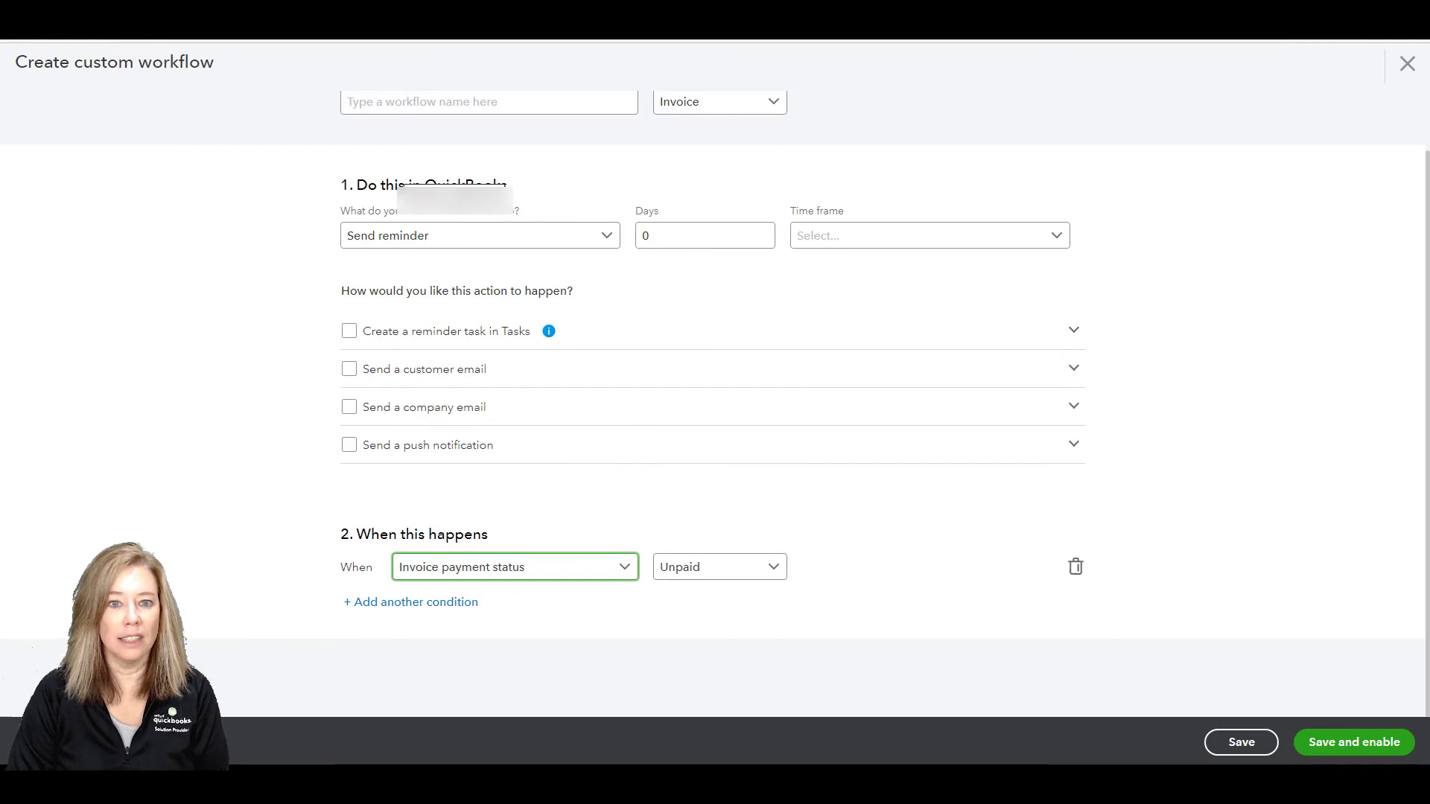
pyautogui.click(719, 566)
pyautogui.press('Escape')
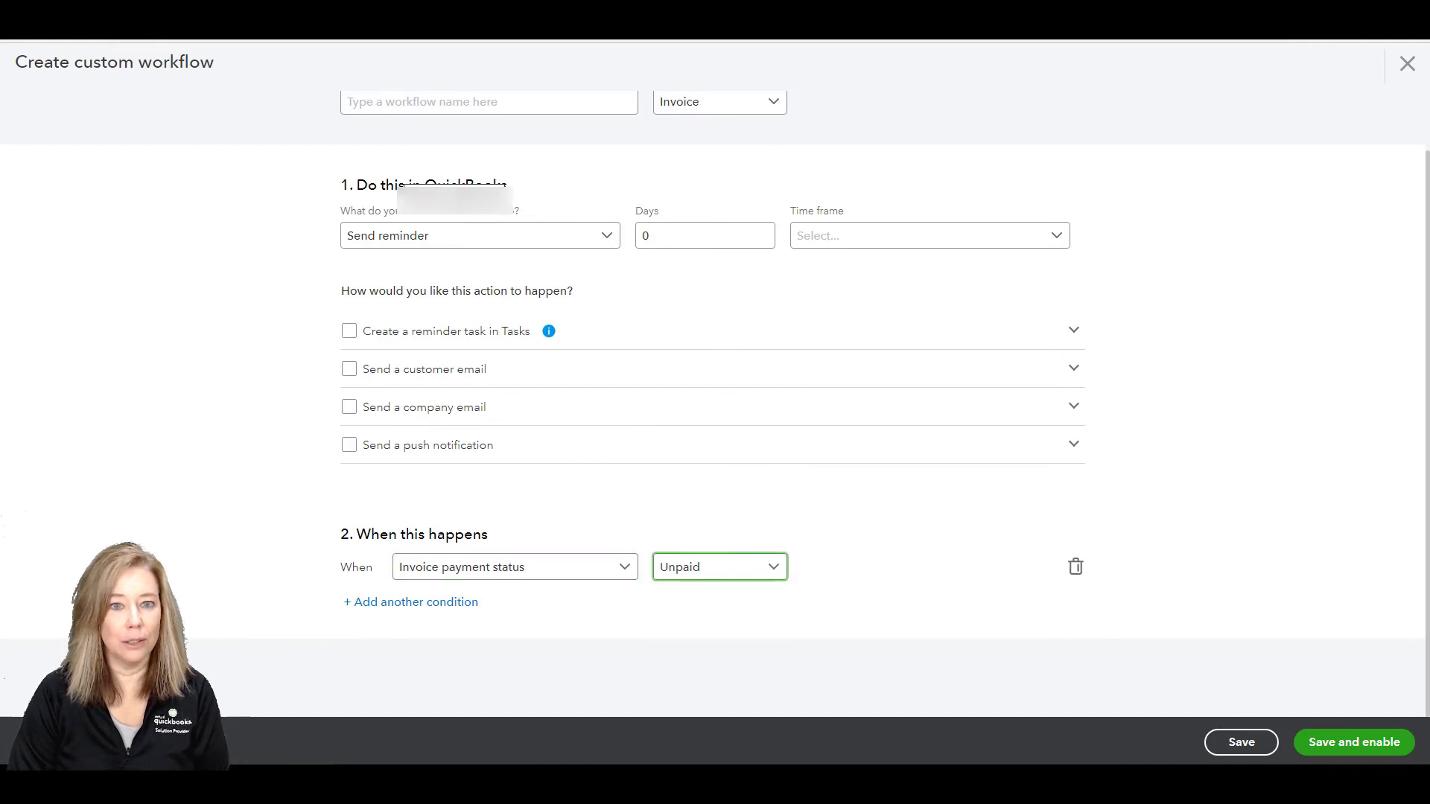
pyautogui.click(410, 602)
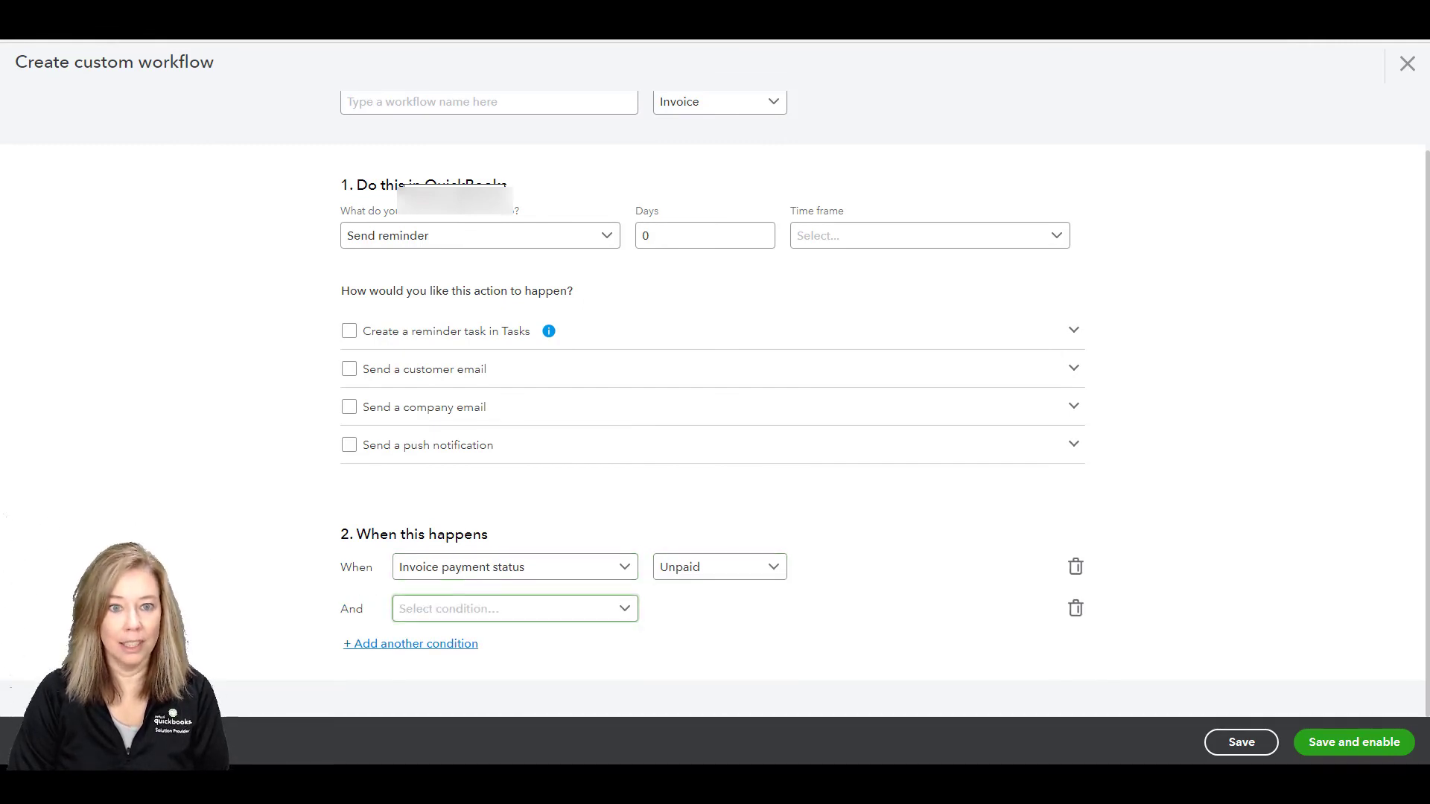
pyautogui.click(477, 609)
pyautogui.press('Escape')
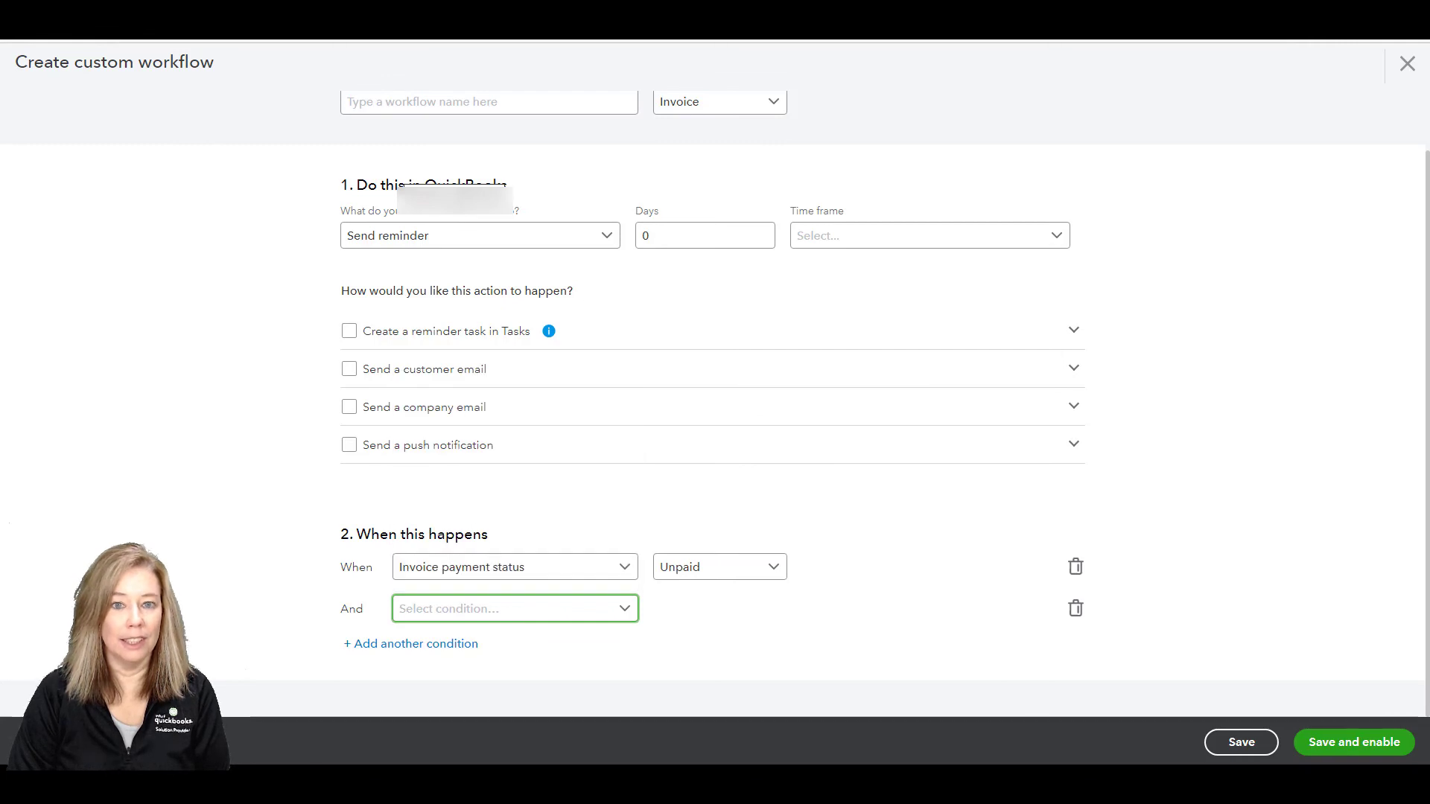